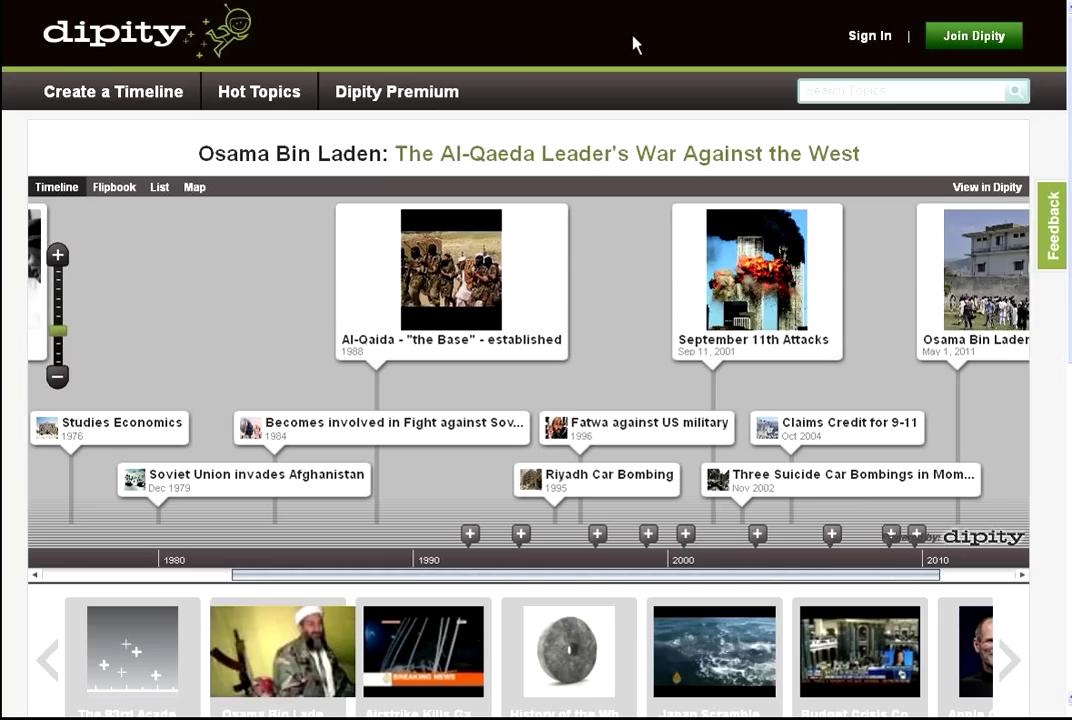
Sign in to Dipity with the account's username and password.
{"action": "left_click", "coordinate": [873, 44]}
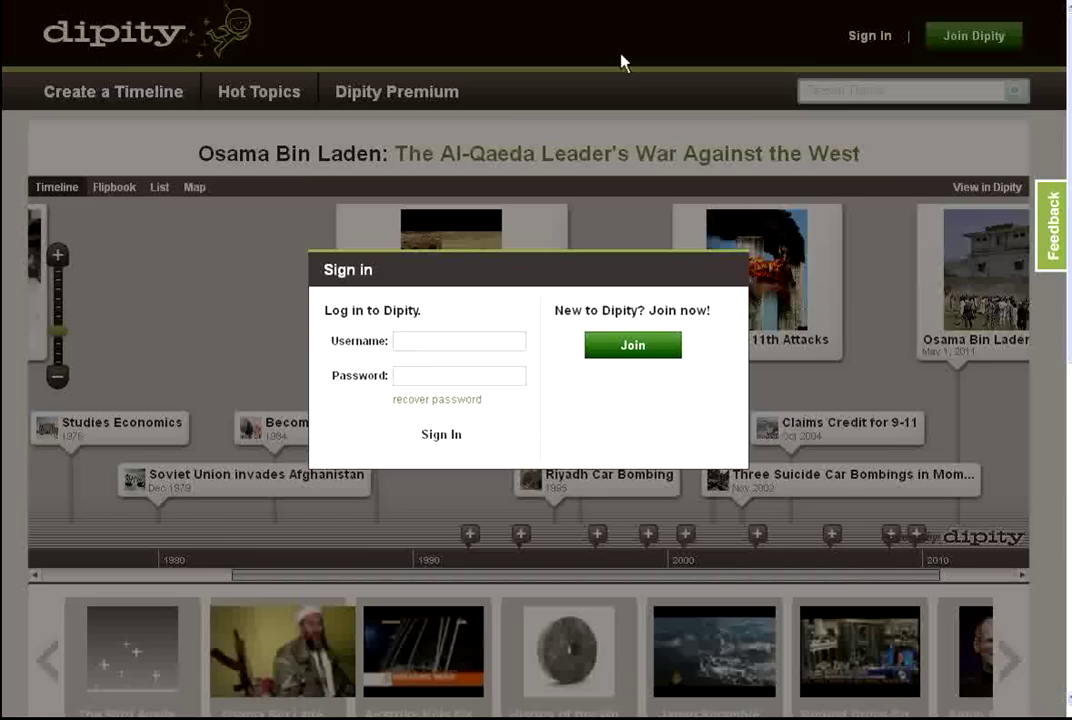
{"action": "type", "text": "t"}
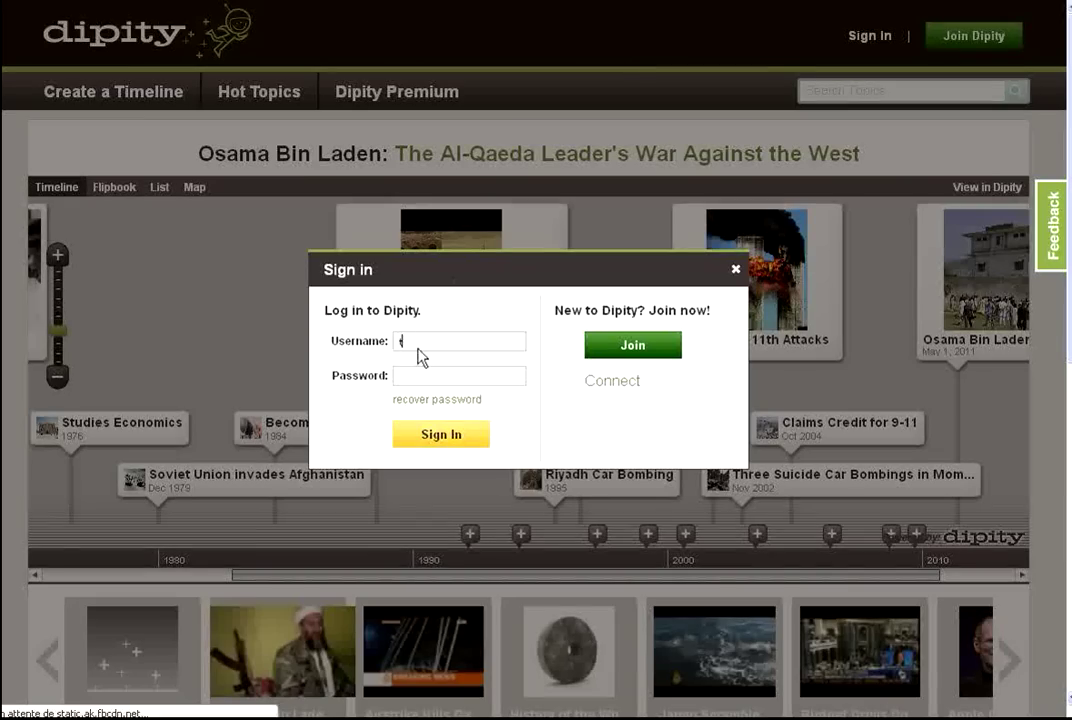
{"action": "type", "text": "okinstit"}
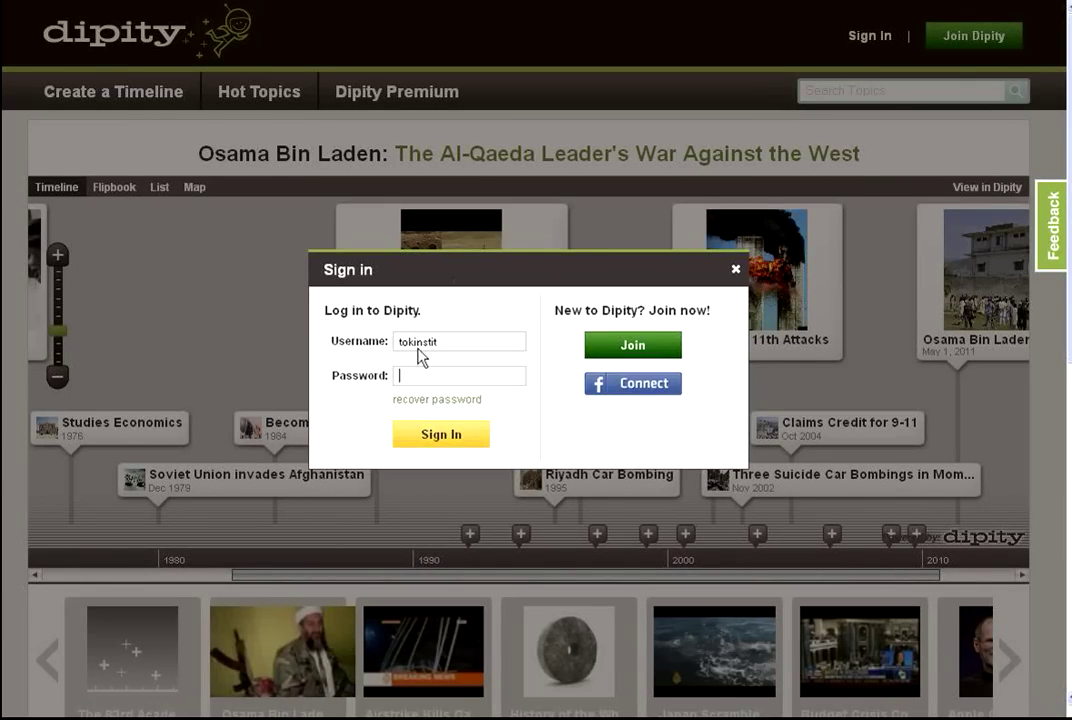
{"action": "key", "text": "Tab"}
{"action": "type", "text": "password1"}
{"action": "key", "text": "Return"}
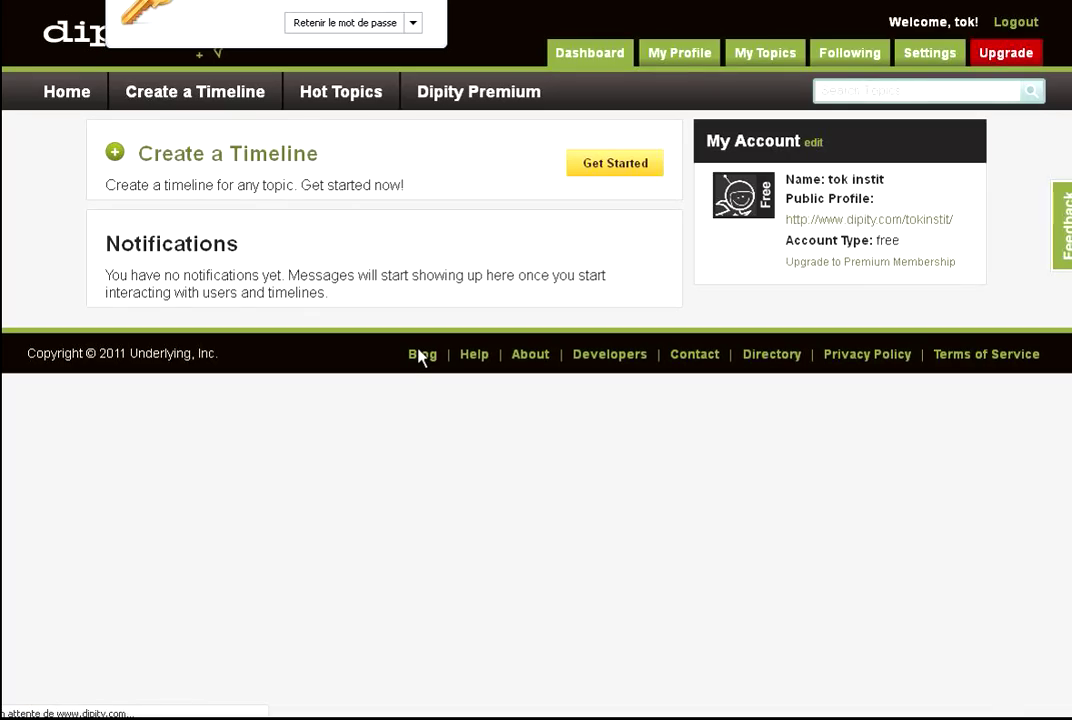
Create a timeline titled 'Les progrès scientifiques et techniques au XIXème siècle' in the Education category.
{"action": "left_click", "coordinate": [236, 163]}
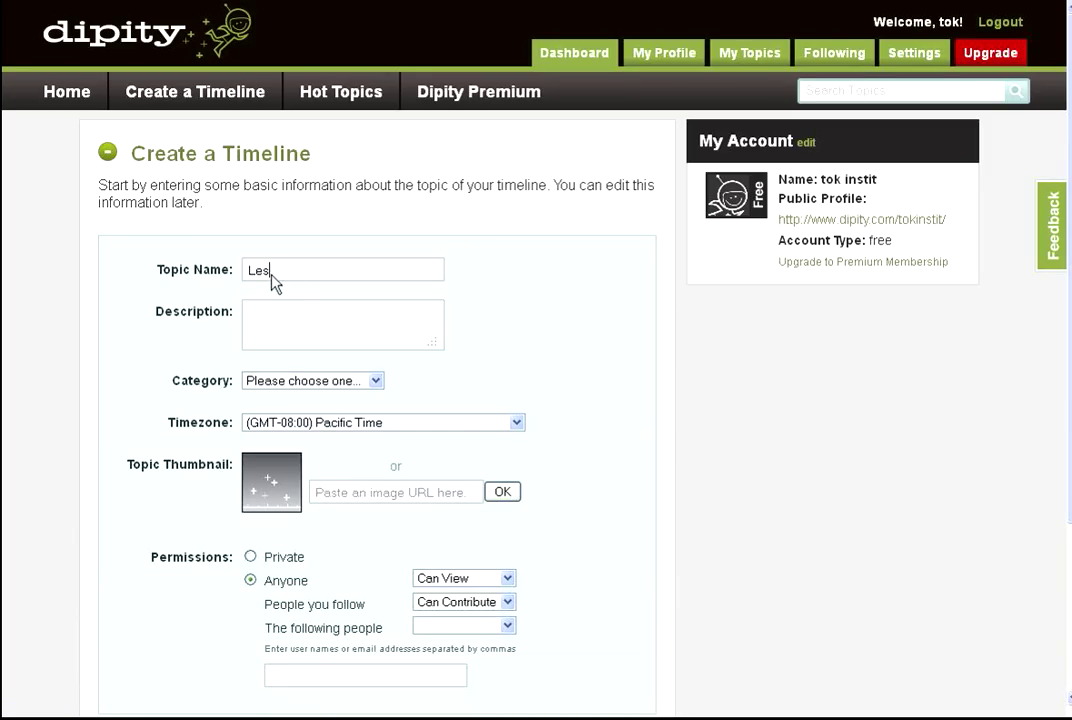
{"action": "left_click", "coordinate": [271, 274]}
{"action": "type", "text": "Les progrès scientifiques et te"}
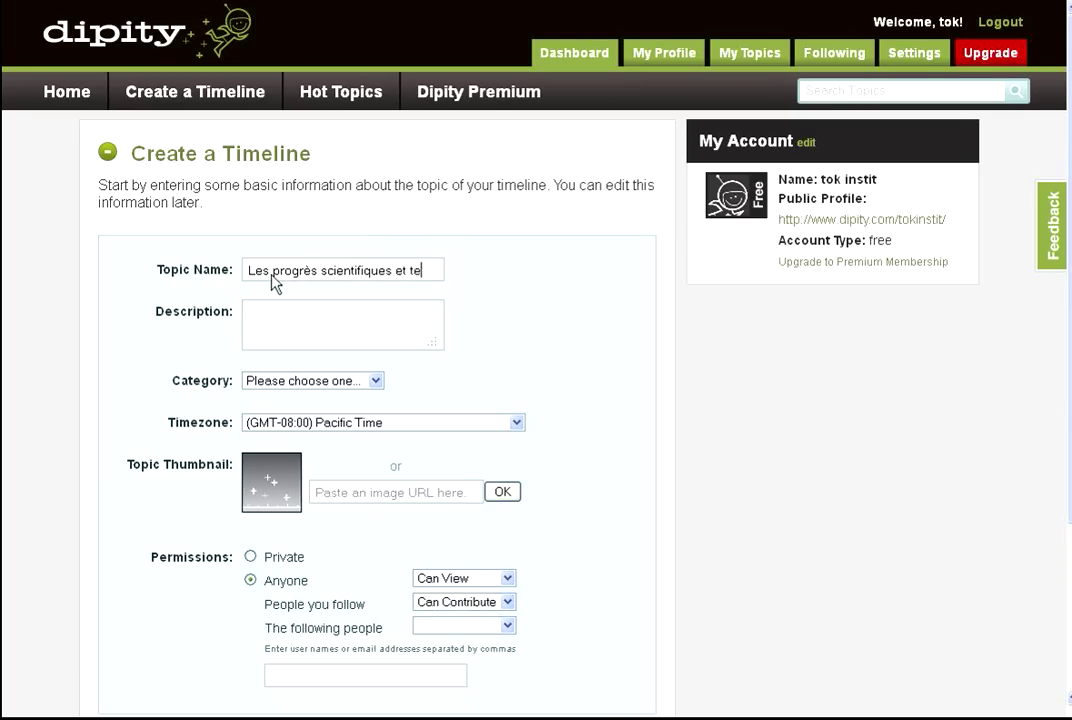
{"action": "type", "text": "chni"}
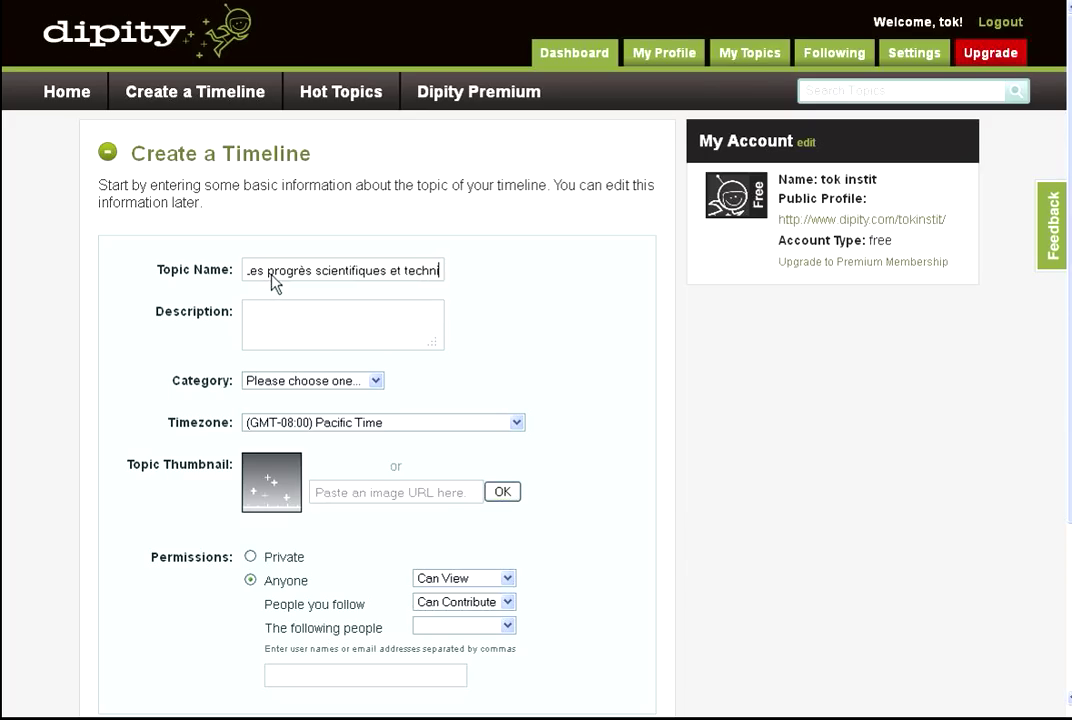
{"action": "type", "text": "ques au"}
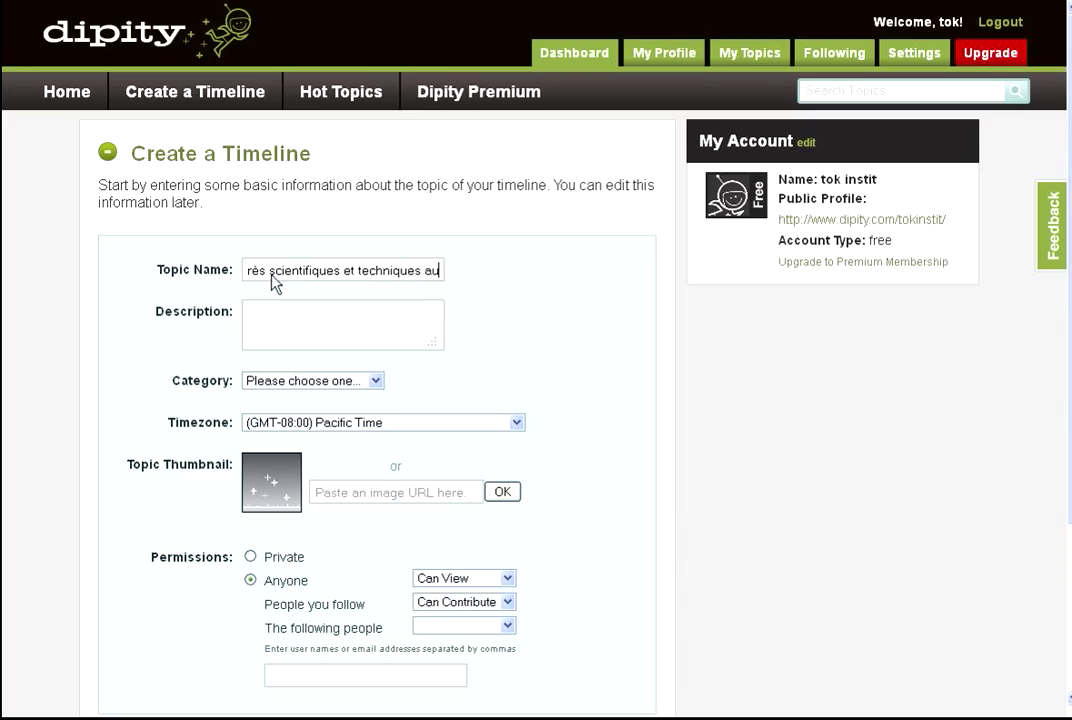
{"action": "type", "text": " XIX"}
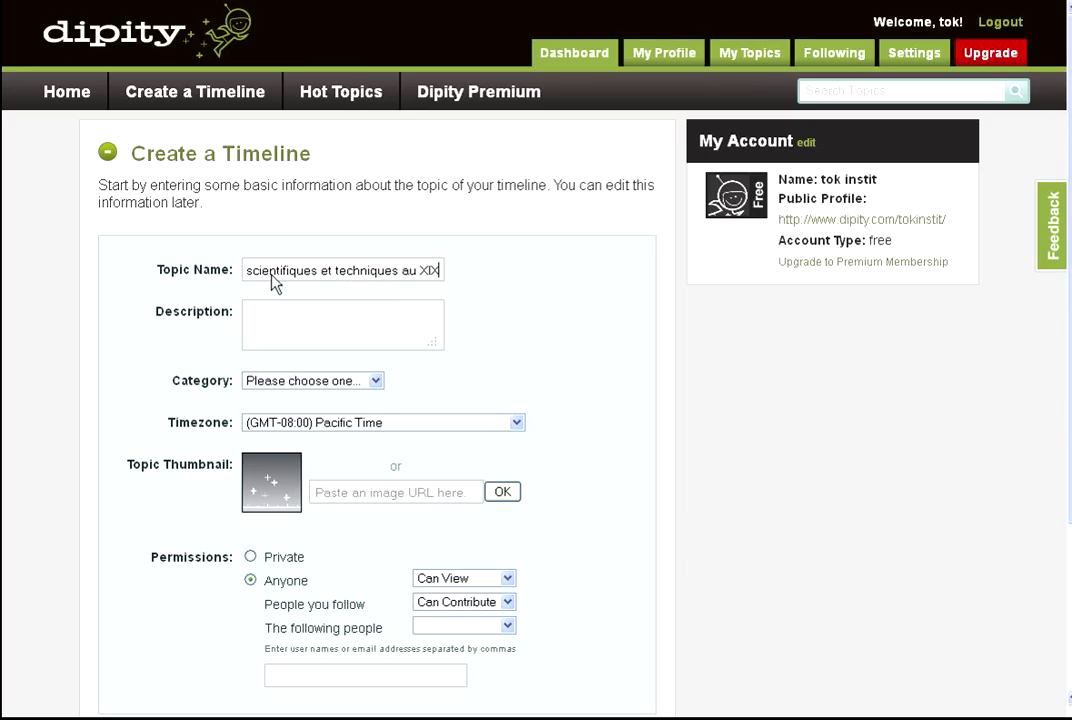
{"action": "type", "text": "ème s"}
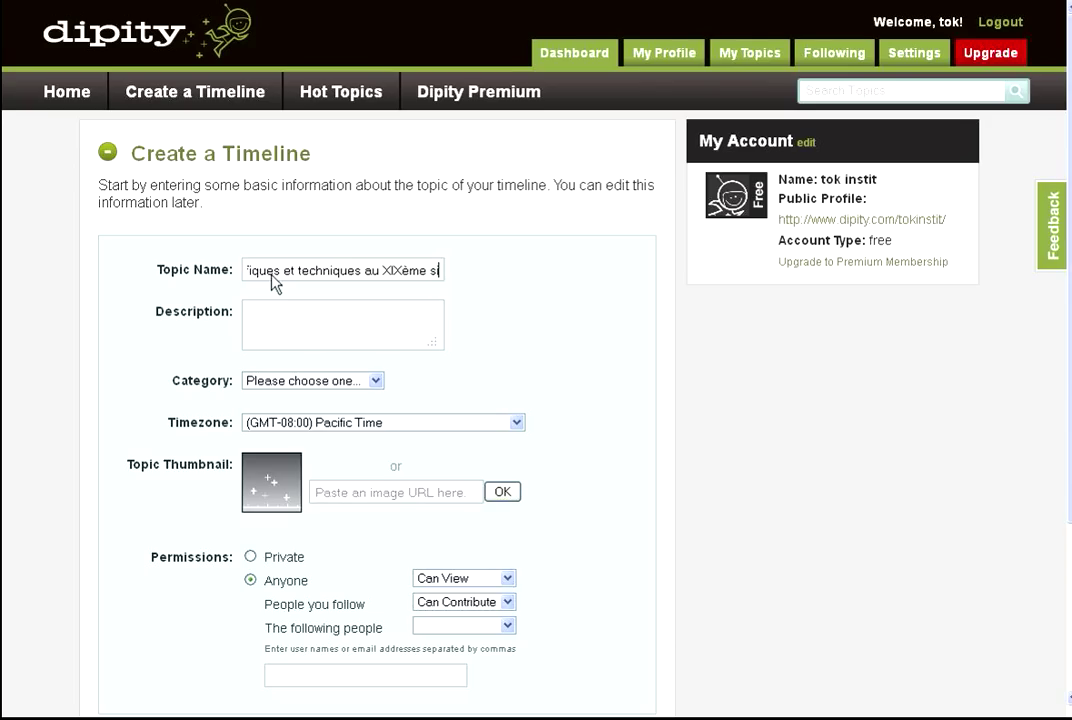
{"action": "type", "text": "iècle"}
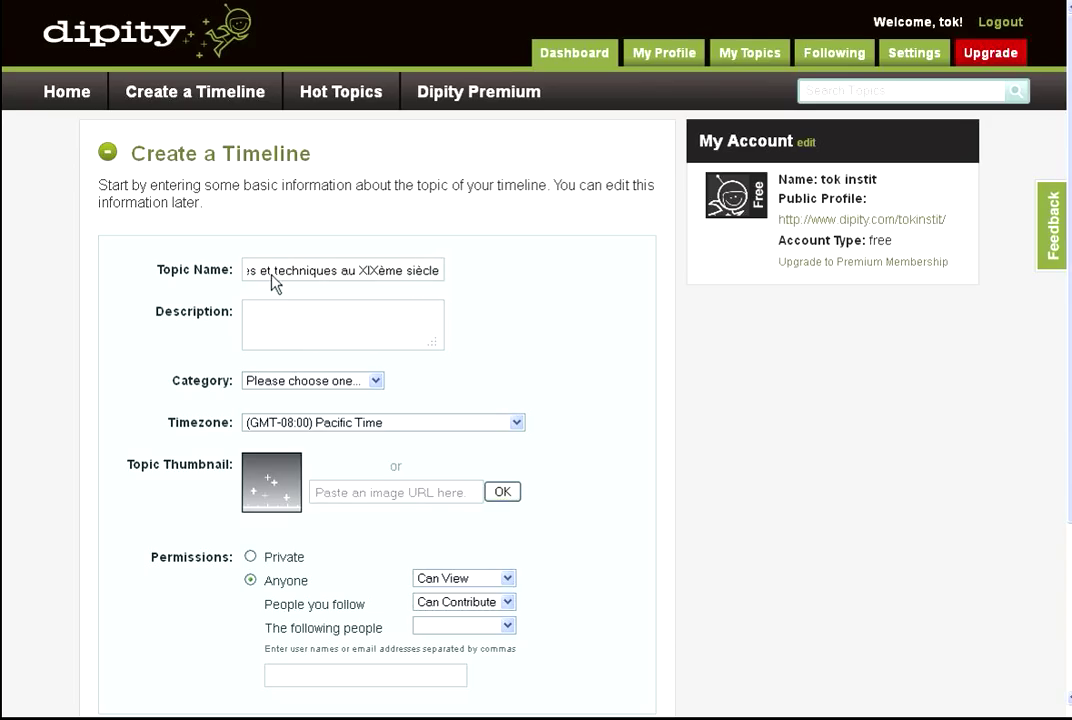
{"action": "mouse_move", "coordinate": [268, 488]}
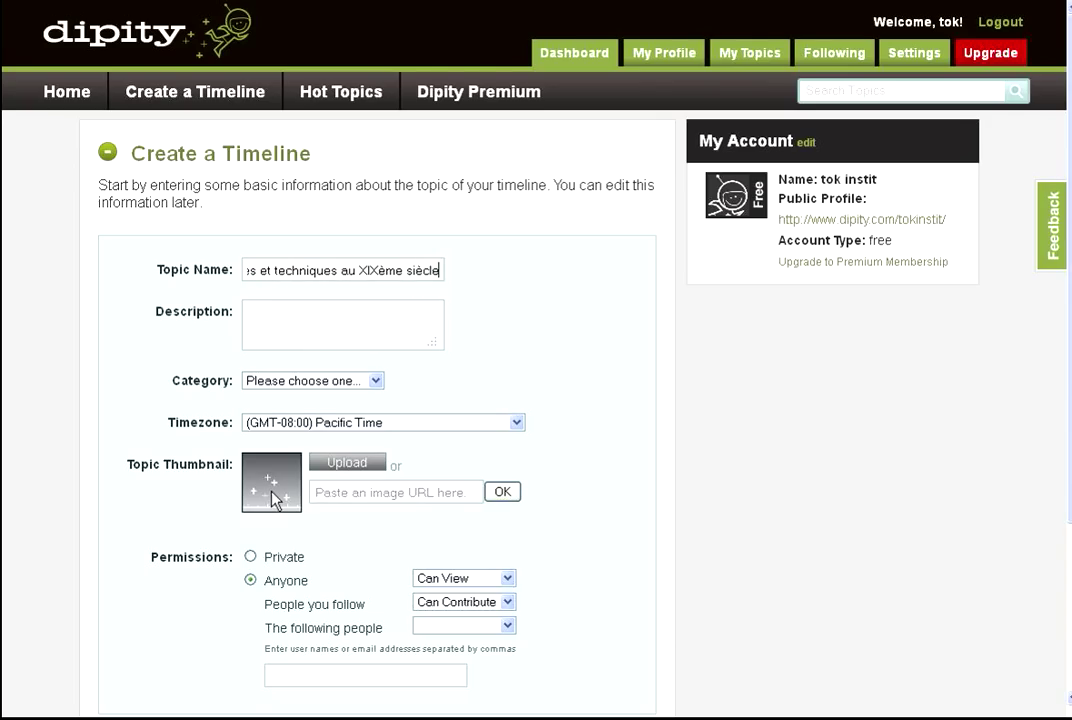
{"action": "left_click", "coordinate": [376, 381]}
{"action": "left_click_drag", "start_coordinate": [376, 433], "coordinate": [372, 521]}
{"action": "left_click", "coordinate": [333, 568]}
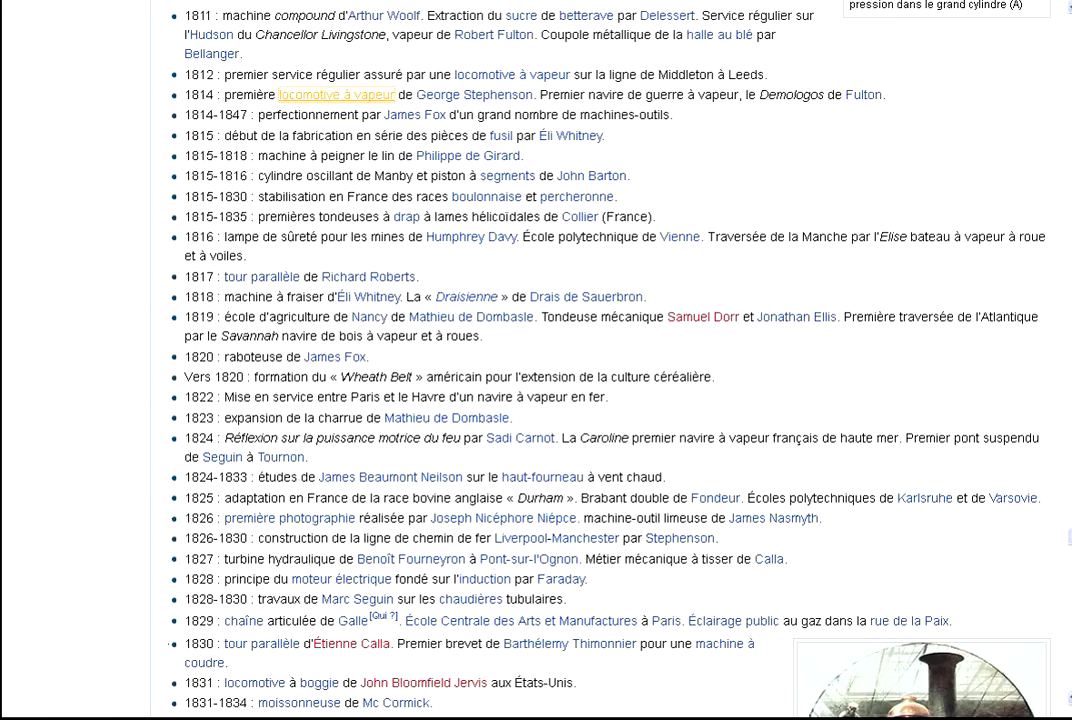
Copy the image address of the Meyerheim locomotive workshop painting from the Wikipedia chronology.
{"action": "scroll", "coordinate": [905, 388], "scroll_direction": "down", "scroll_amount": 7}
{"action": "right_click", "coordinate": [905, 386]}
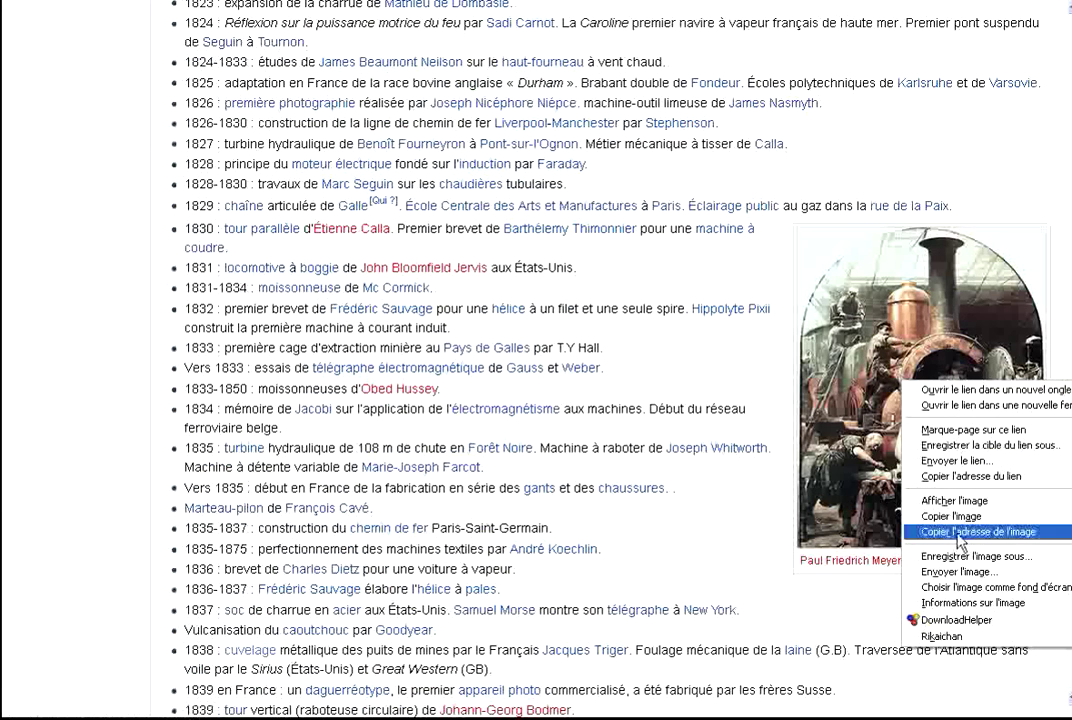
{"action": "left_click", "coordinate": [958, 533]}
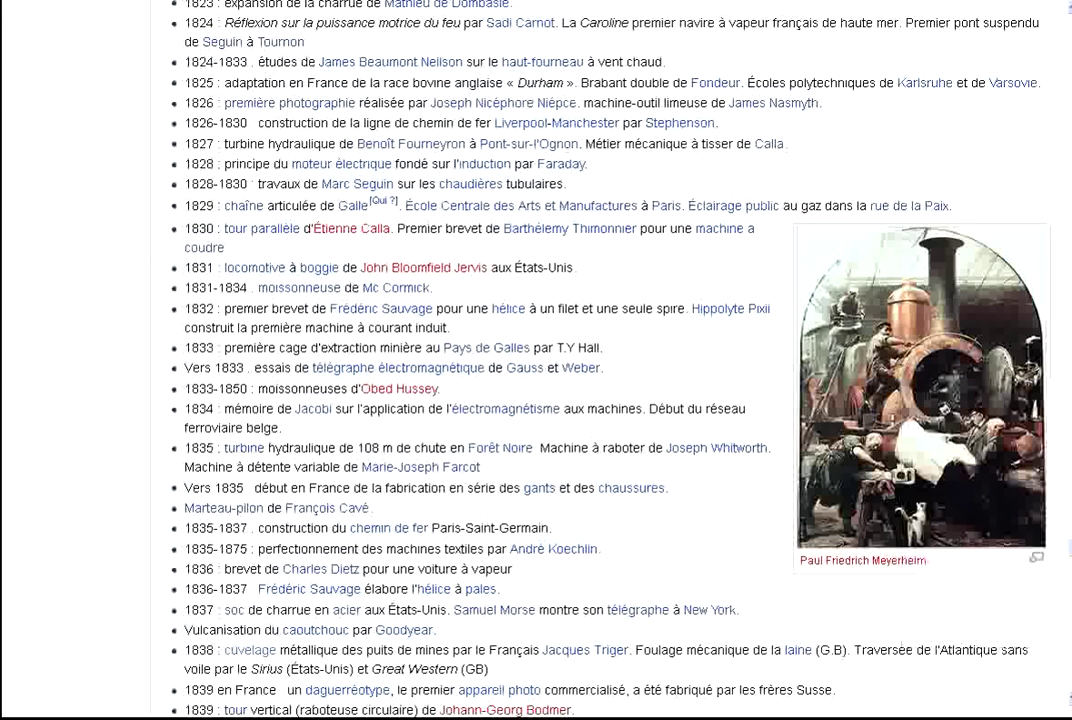
{"action": "key", "text": "ctrl+Tab"}
Set the copied Meyerheim painting address as the timeline's Topic Thumbnail.
{"action": "left_click", "coordinate": [377, 500]}
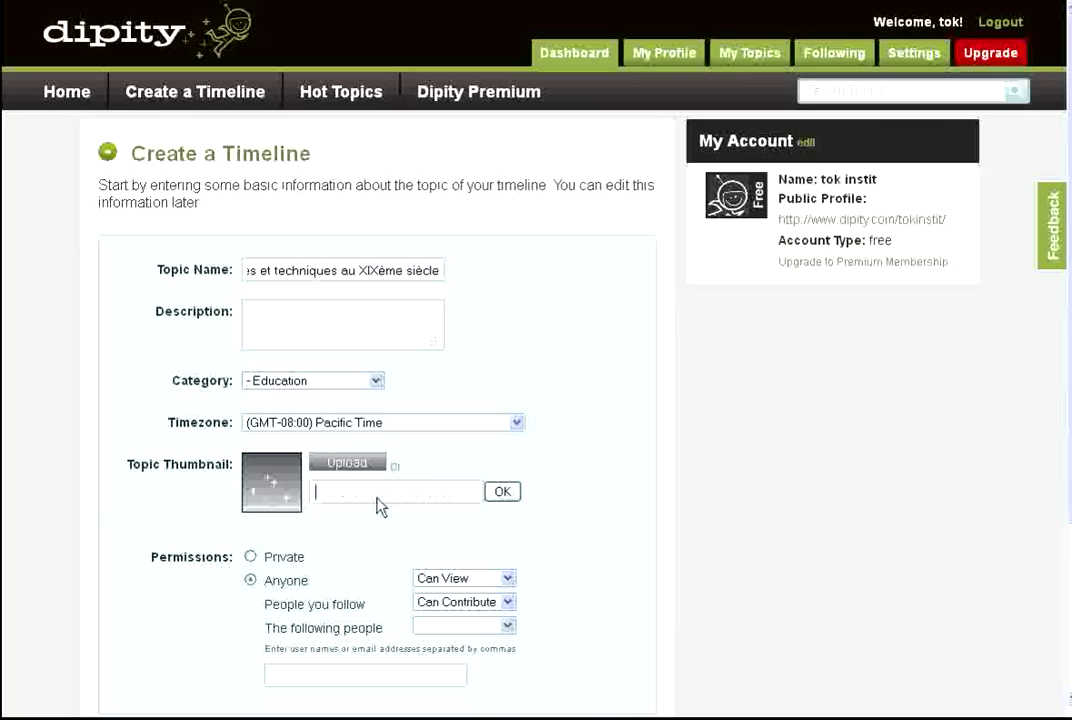
{"action": "right_click", "coordinate": [377, 505]}
{"action": "left_click", "coordinate": [420, 552]}
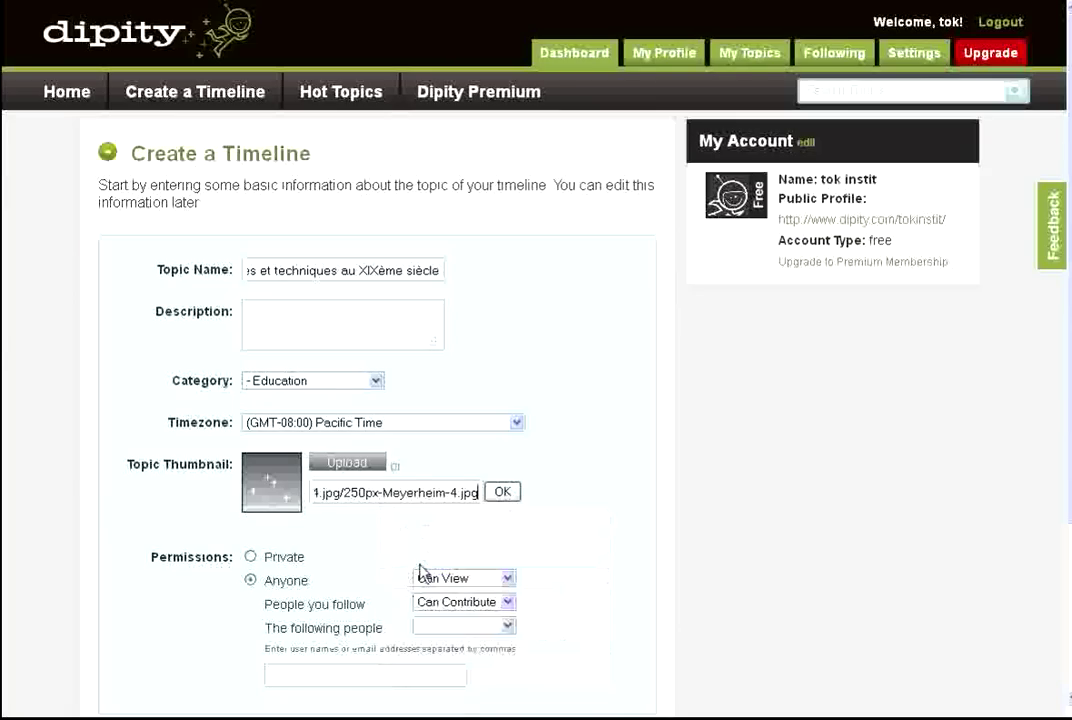
{"action": "left_click", "coordinate": [502, 493]}
Leave the People you follow permission blank and continue to adding events.
{"action": "scroll", "coordinate": [586, 541], "scroll_direction": "down", "scroll_amount": 2}
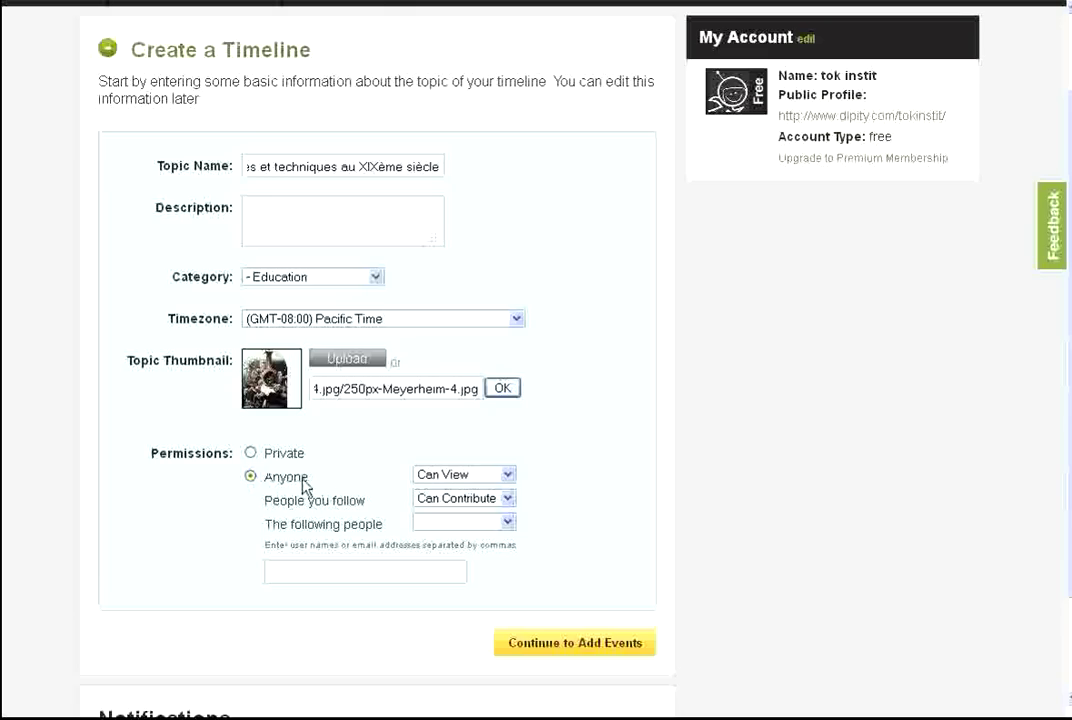
{"action": "left_click", "coordinate": [508, 499]}
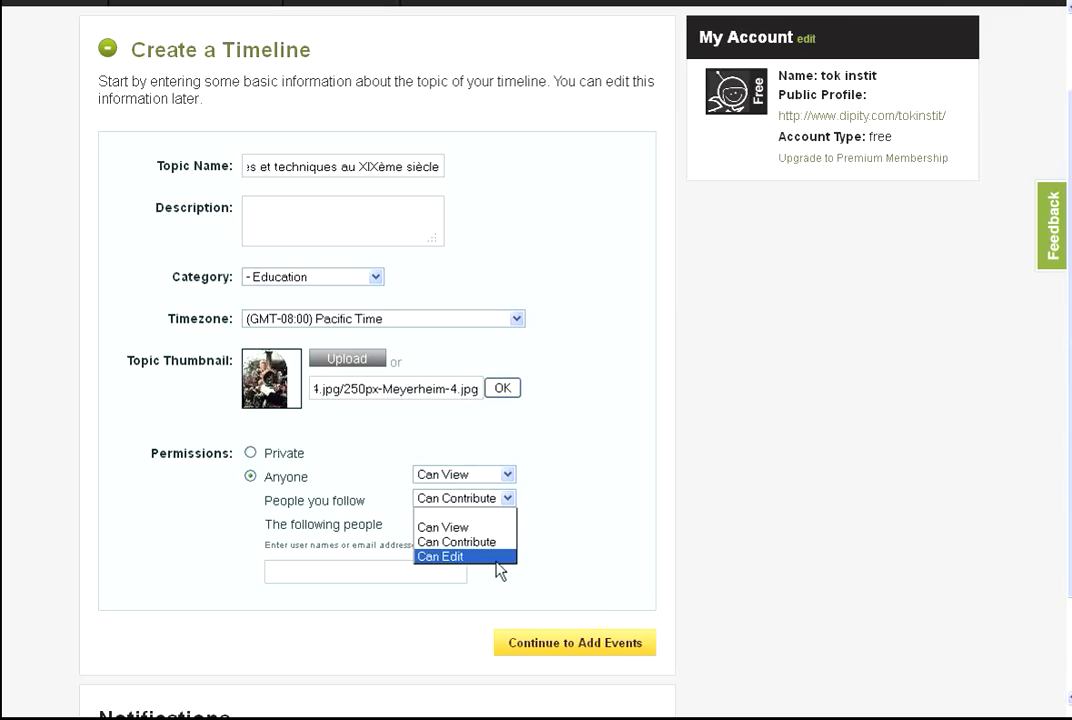
{"action": "left_click", "coordinate": [497, 516]}
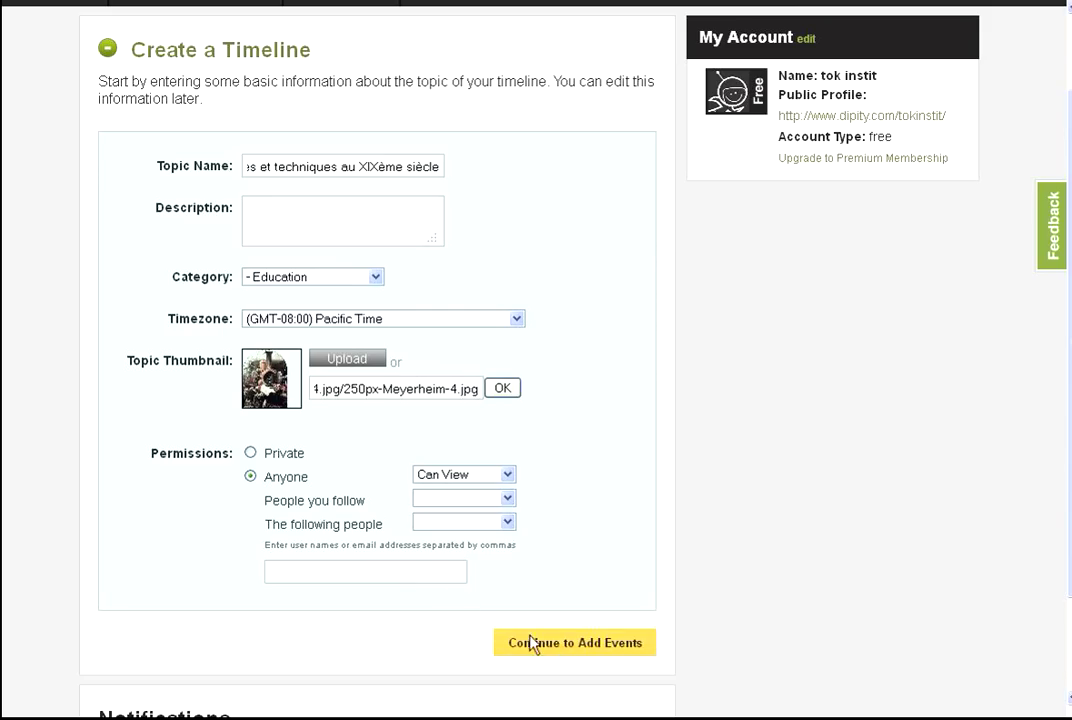
{"action": "left_click", "coordinate": [566, 645]}
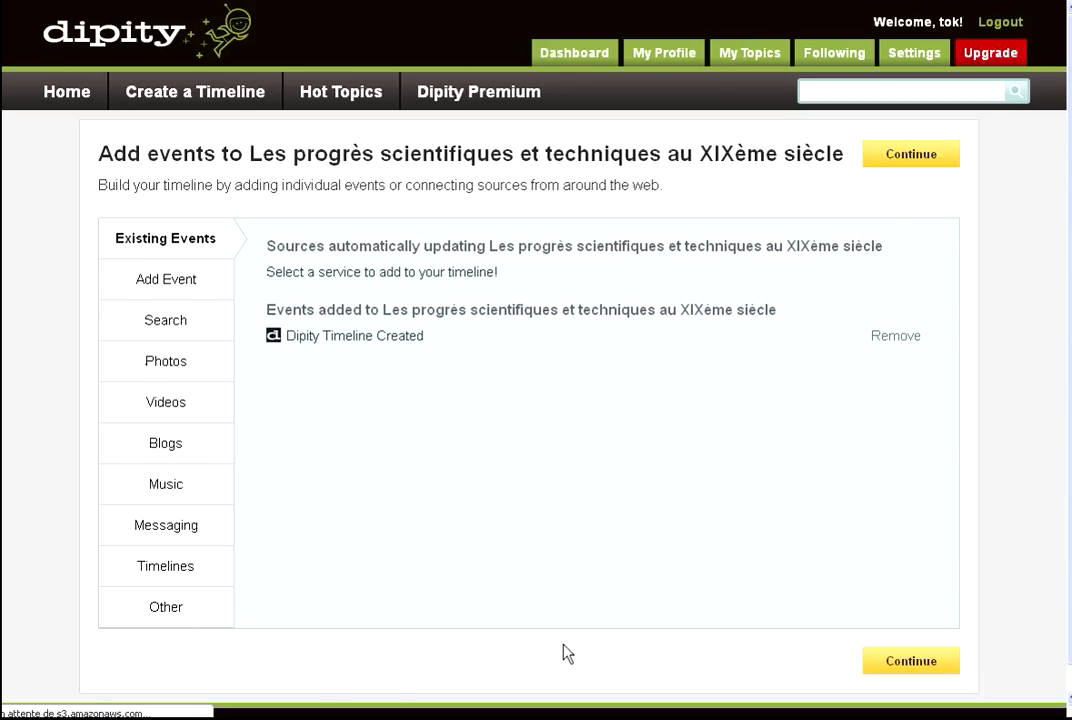
Fill in an event 'l'invention de la locomotive à vapeur', dated 1814, described 'Inventée par George Stephenson'.
{"action": "left_click", "coordinate": [216, 284]}
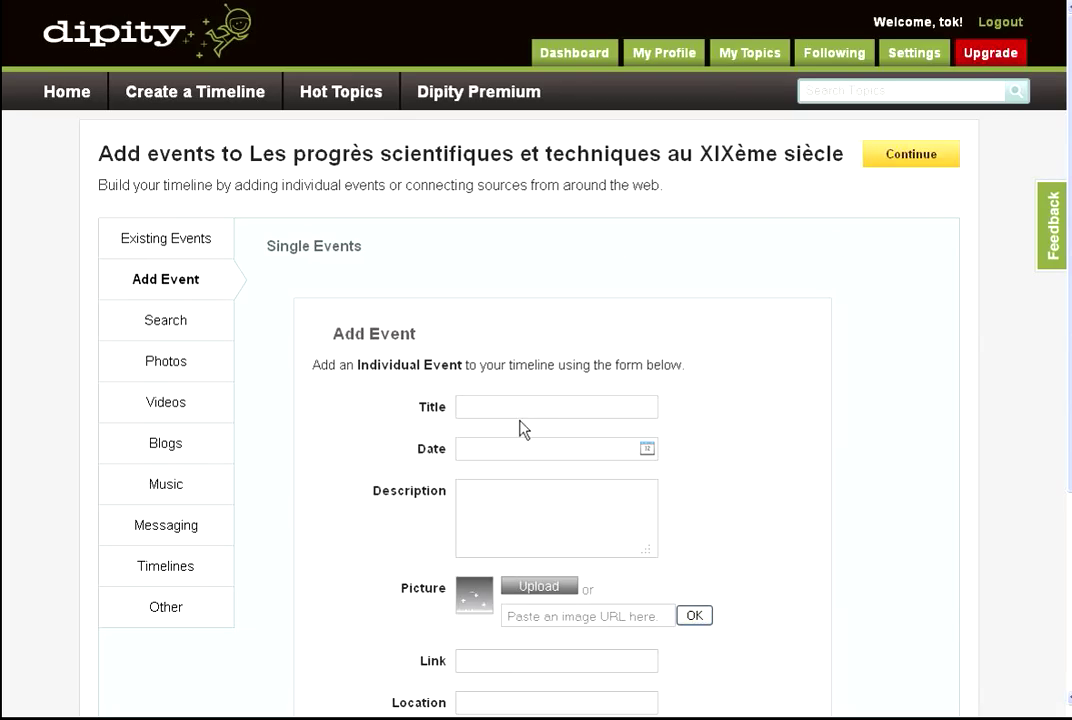
{"action": "type", "text": "l'i"}
{"action": "type", "text": "nve"}
{"action": "type", "text": "ntion de l"}
{"action": "type", "text": "a loco"}
{"action": "type", "text": "motive à "}
{"action": "type", "text": "vapeur"}
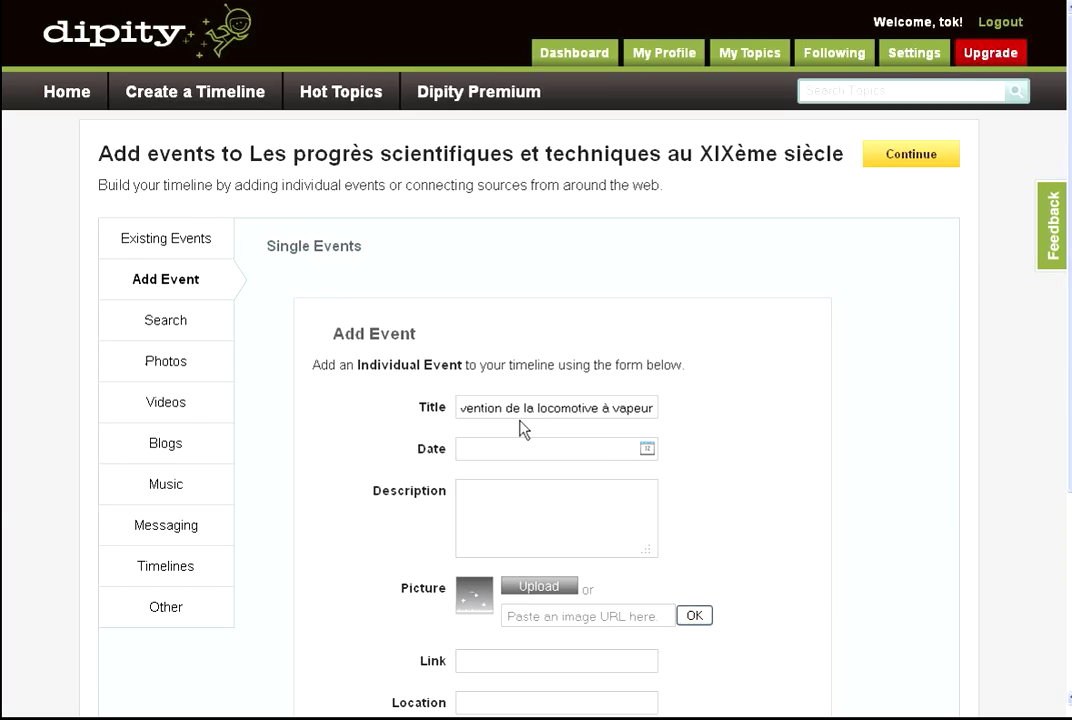
{"action": "left_click", "coordinate": [520, 458]}
{"action": "type", "text": "1814"}
{"action": "left_click", "coordinate": [523, 499]}
{"action": "type", "text": "Inventée par George"}
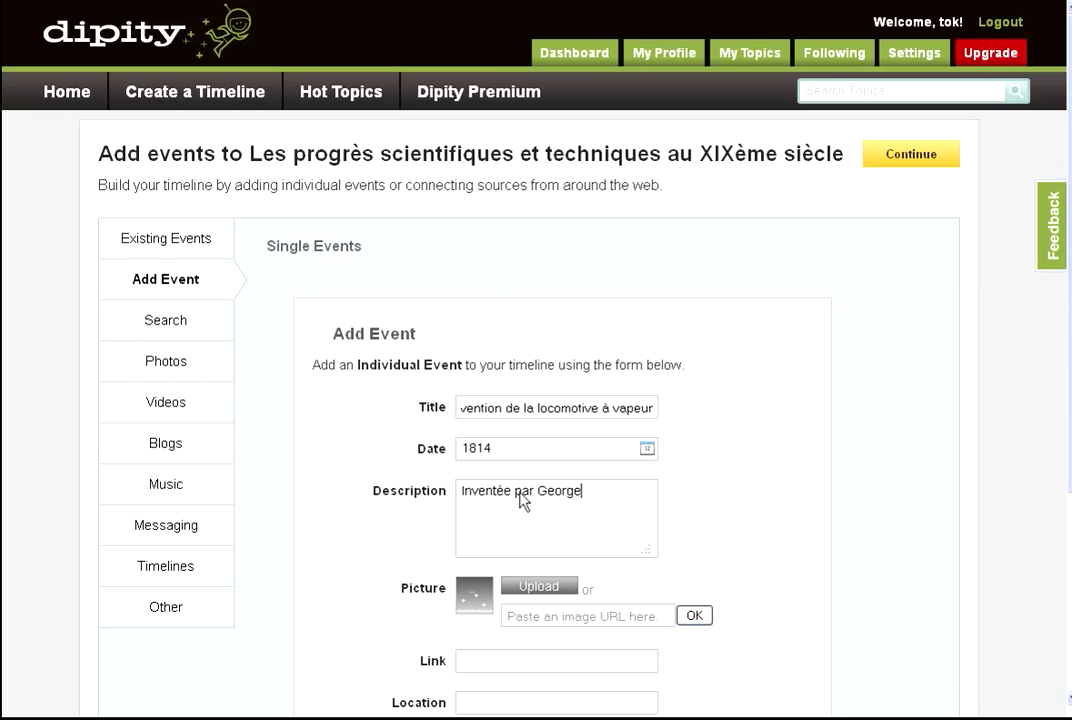
{"action": "type", "text": " Stephenson"}
{"action": "key", "text": "ctrl+Tab"}
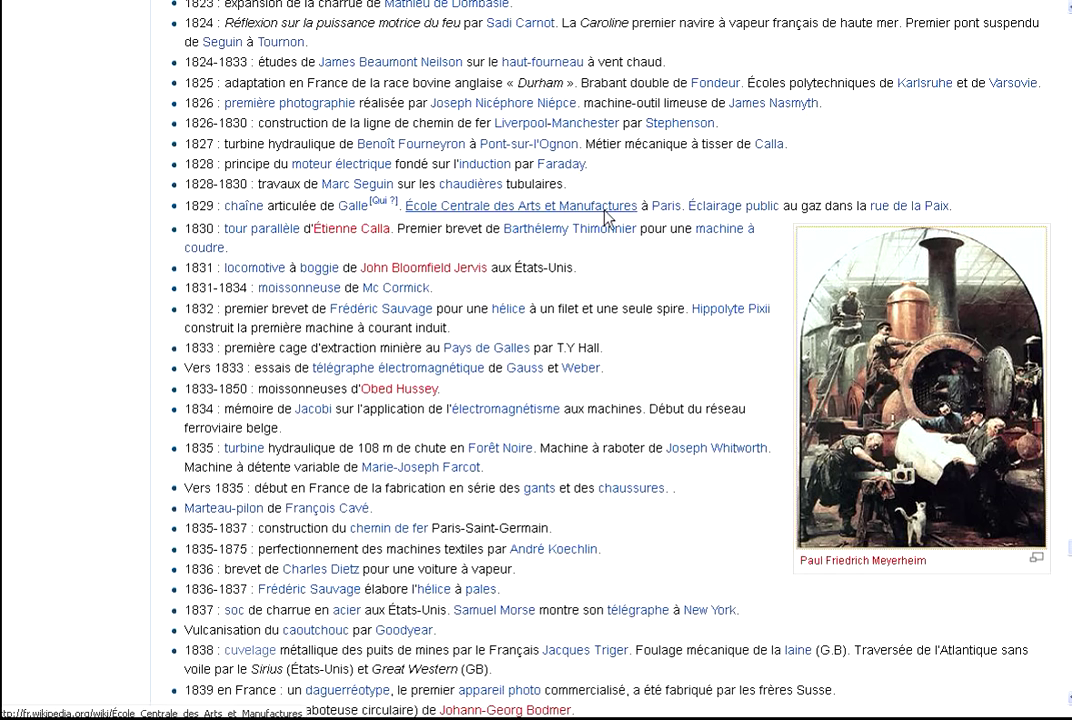
Open George Stephenson's Wikipedia article in a new tab.
{"action": "scroll", "coordinate": [605, 270], "scroll_direction": "up", "scroll_amount": 2}
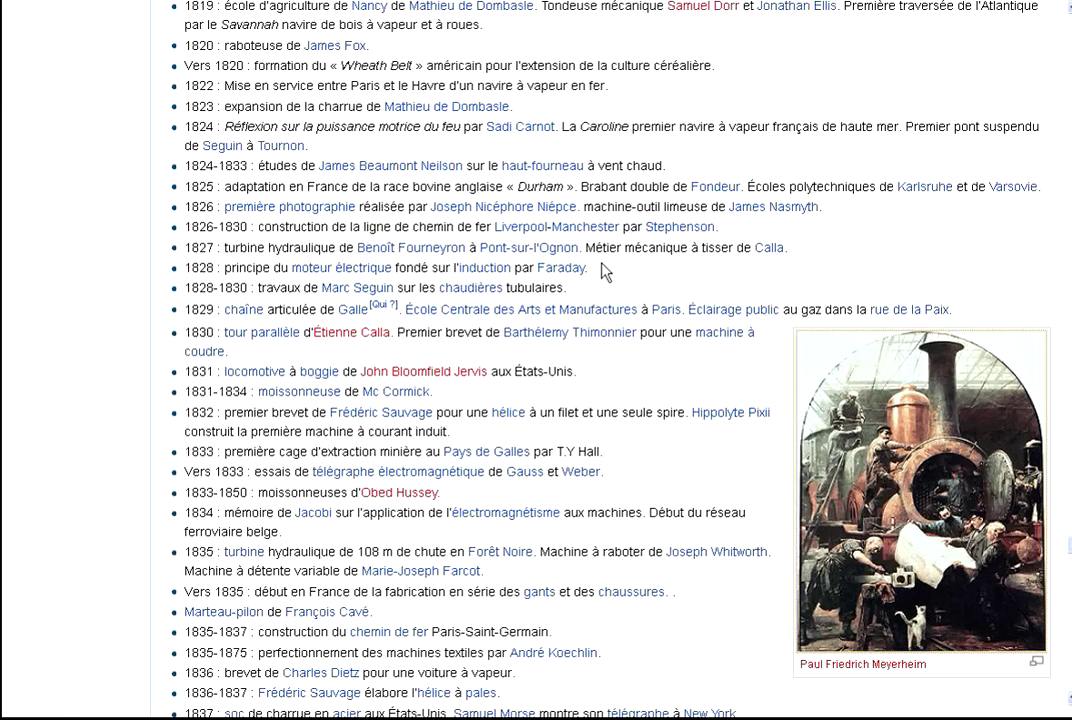
{"action": "scroll", "coordinate": [605, 270], "scroll_direction": "up", "scroll_amount": 6}
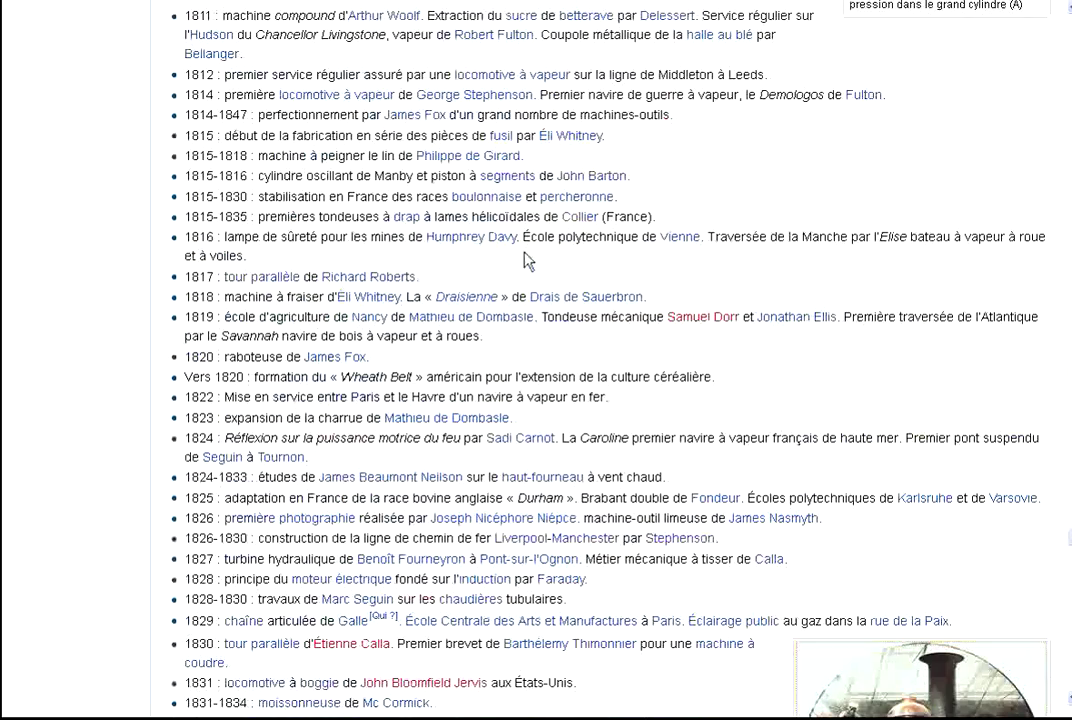
{"action": "right_click", "coordinate": [447, 106]}
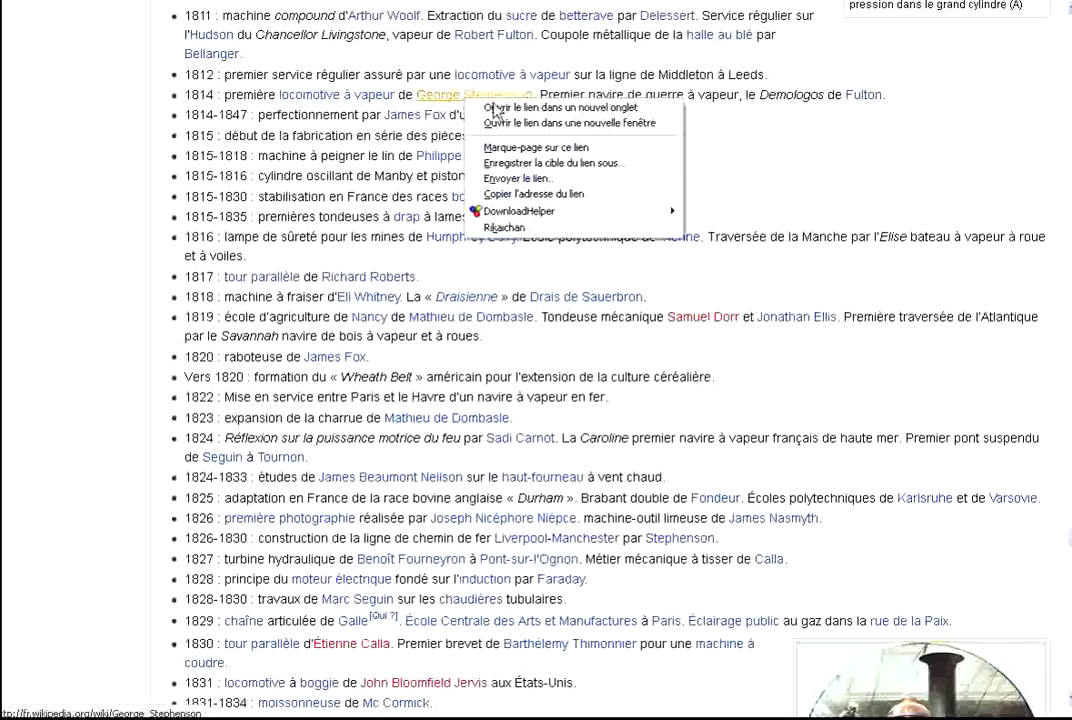
{"action": "left_click", "coordinate": [480, 106]}
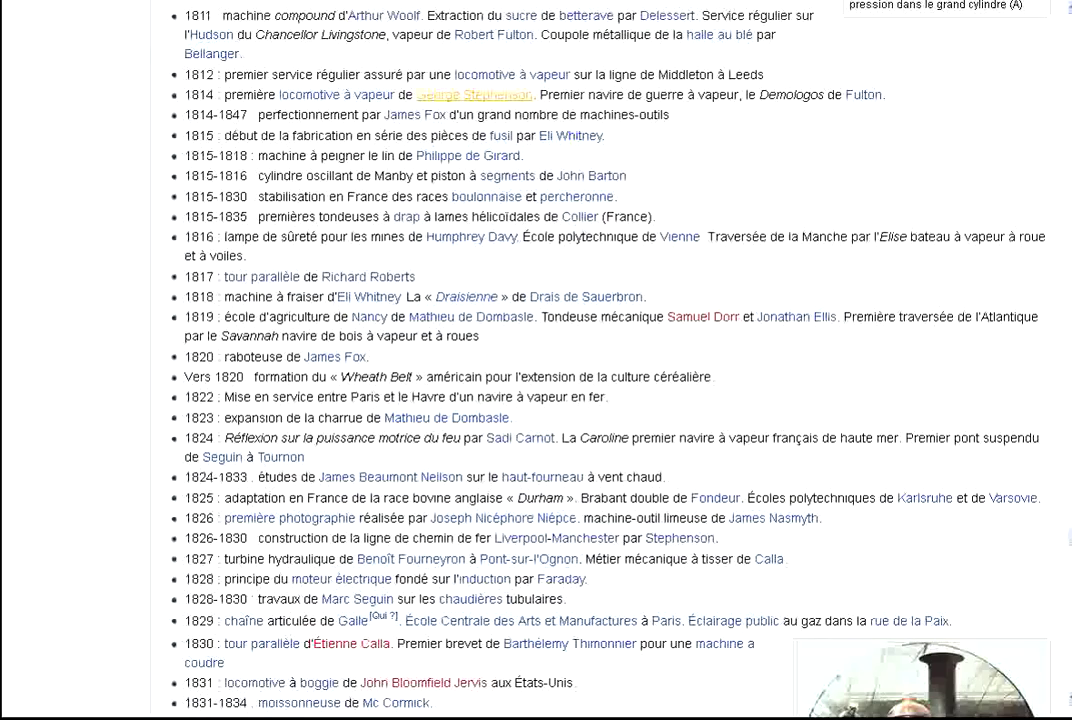
{"action": "key", "text": "ctrl+Tab"}
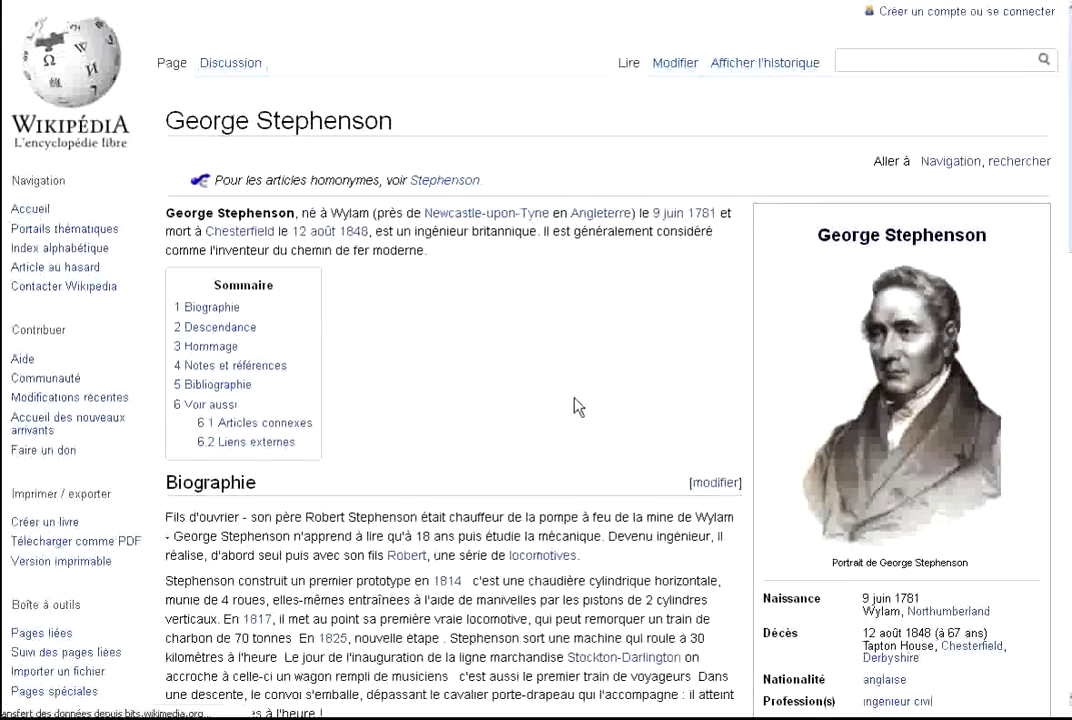
Copy the image address of the Stephenson's Rocket drawing from its file page.
{"action": "scroll", "coordinate": [481, 332], "scroll_direction": "down", "scroll_amount": 10}
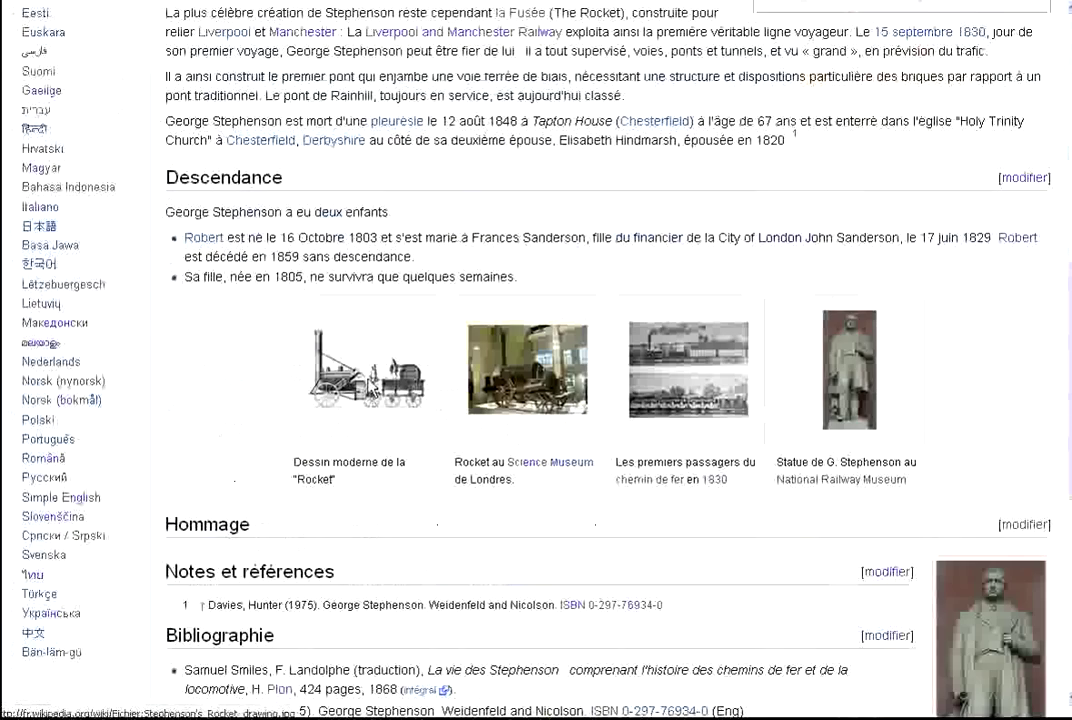
{"action": "left_click", "coordinate": [370, 382]}
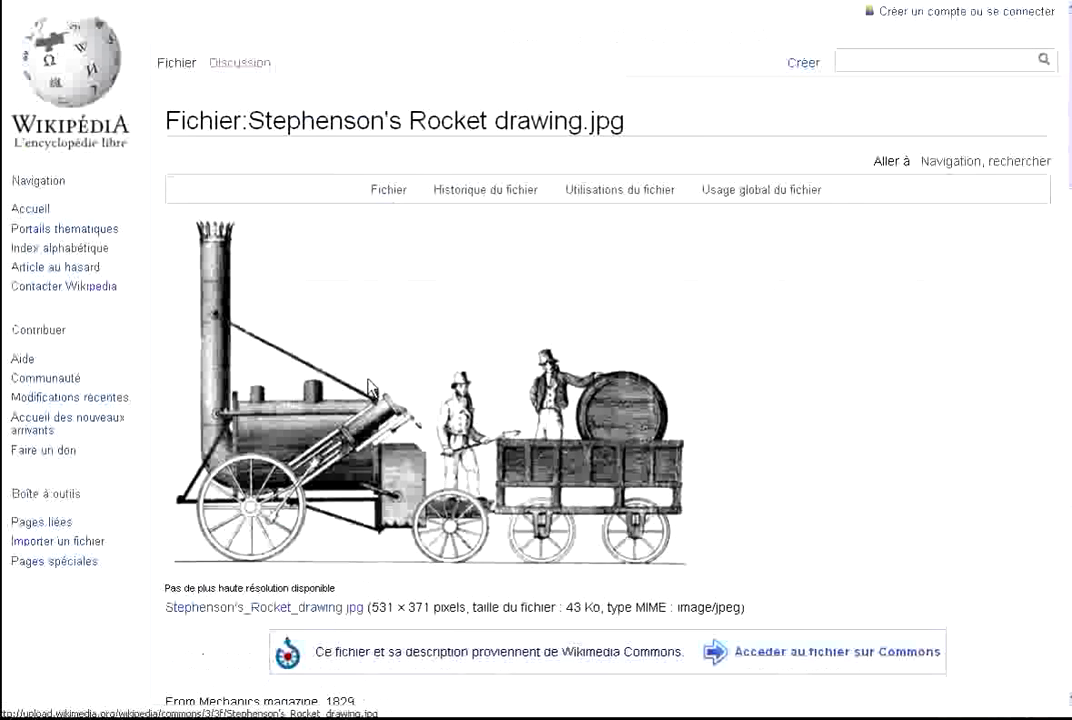
{"action": "right_click", "coordinate": [370, 387]}
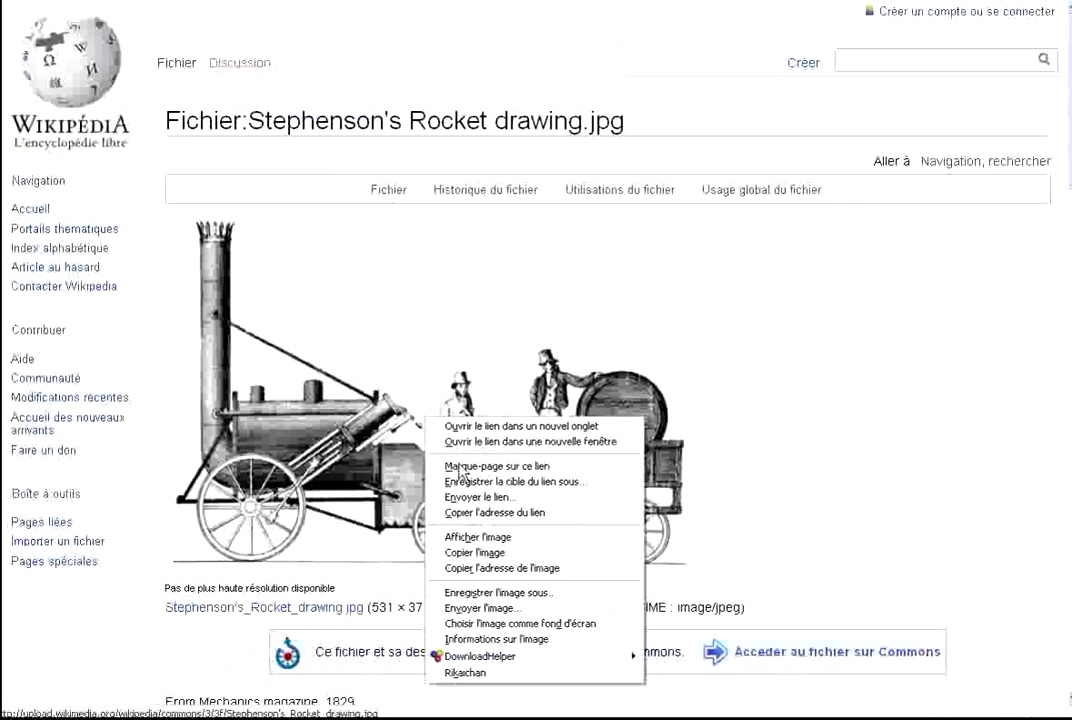
{"action": "left_click", "coordinate": [510, 570]}
Set the copied Rocket drawing address as the 1814 locomotive event's picture.
{"action": "key", "text": "alt+Tab"}
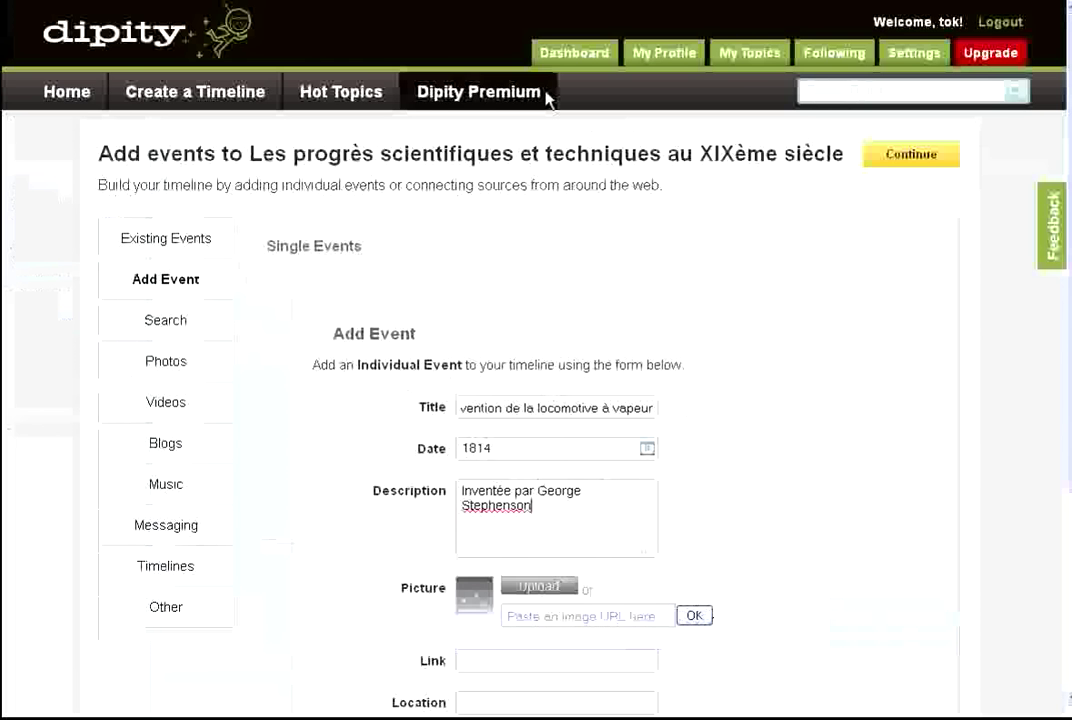
{"action": "left_click", "coordinate": [586, 621]}
{"action": "right_click", "coordinate": [589, 628]}
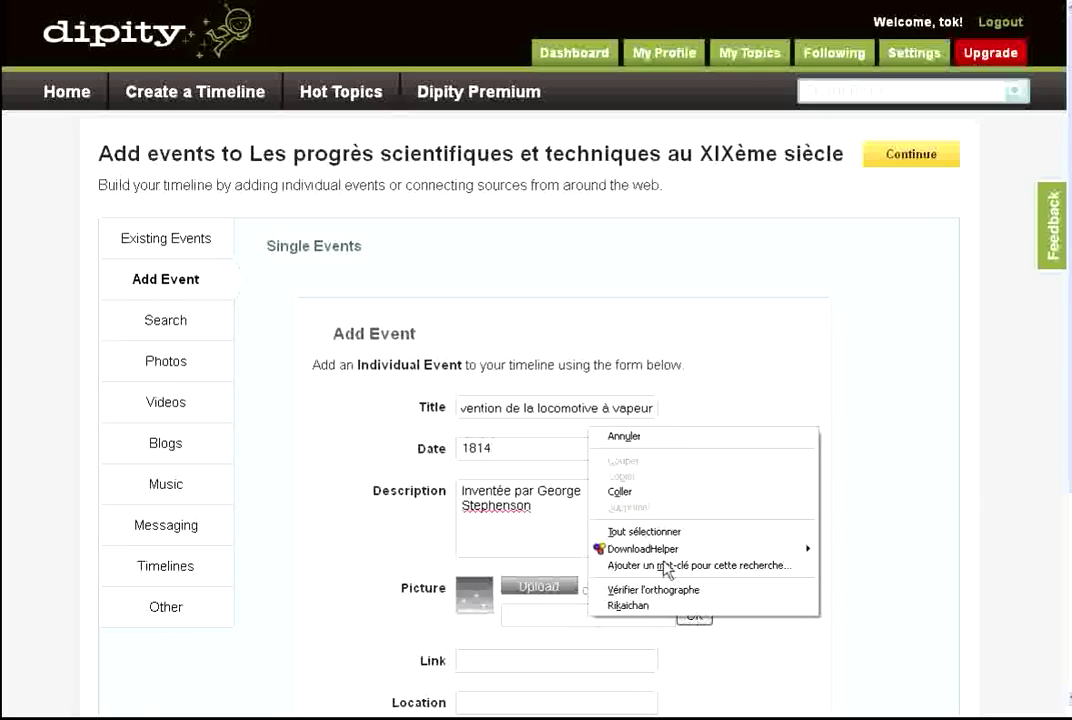
{"action": "left_click", "coordinate": [668, 505]}
{"action": "left_click", "coordinate": [778, 531]}
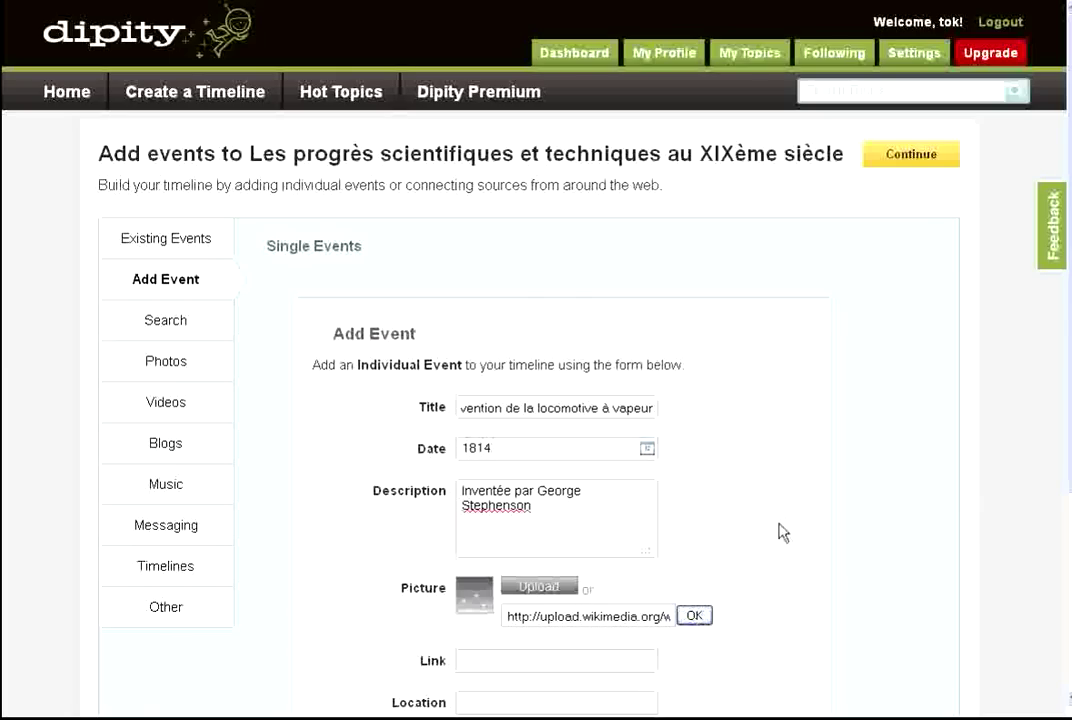
{"action": "scroll", "coordinate": [780, 498], "scroll_direction": "down", "scroll_amount": 3}
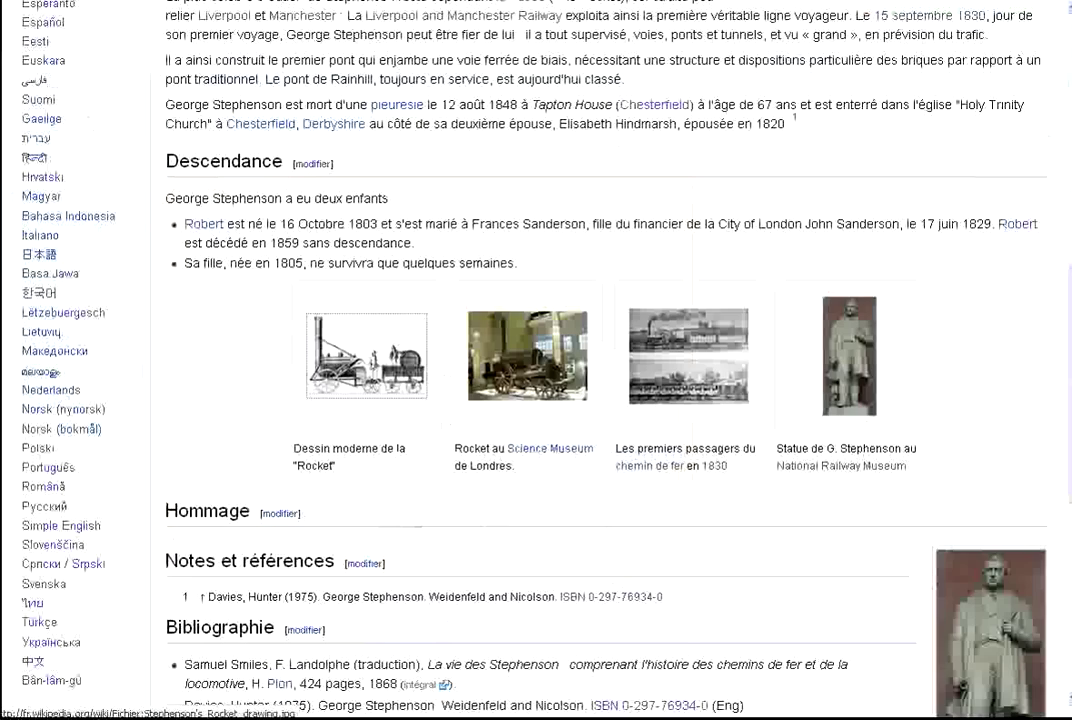
Copy the link to the 'locomotive à vapeur' article from the chronology's 1814 entry.
{"action": "scroll", "coordinate": [587, 198], "scroll_direction": "up", "scroll_amount": 7}
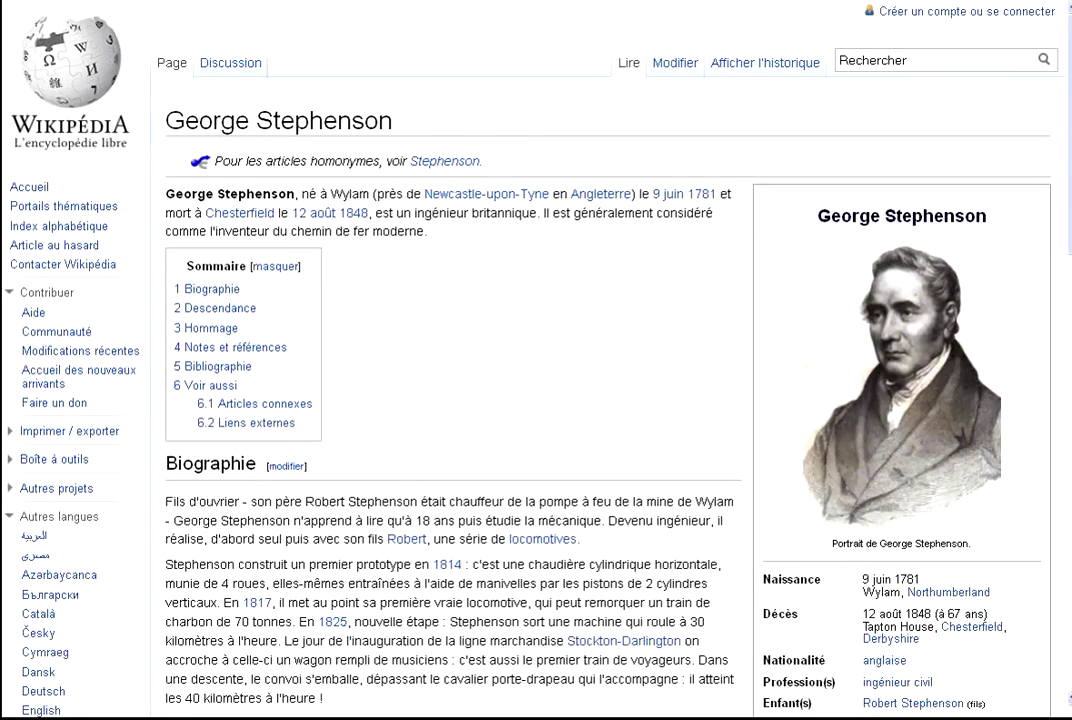
{"action": "key", "text": "alt+Left"}
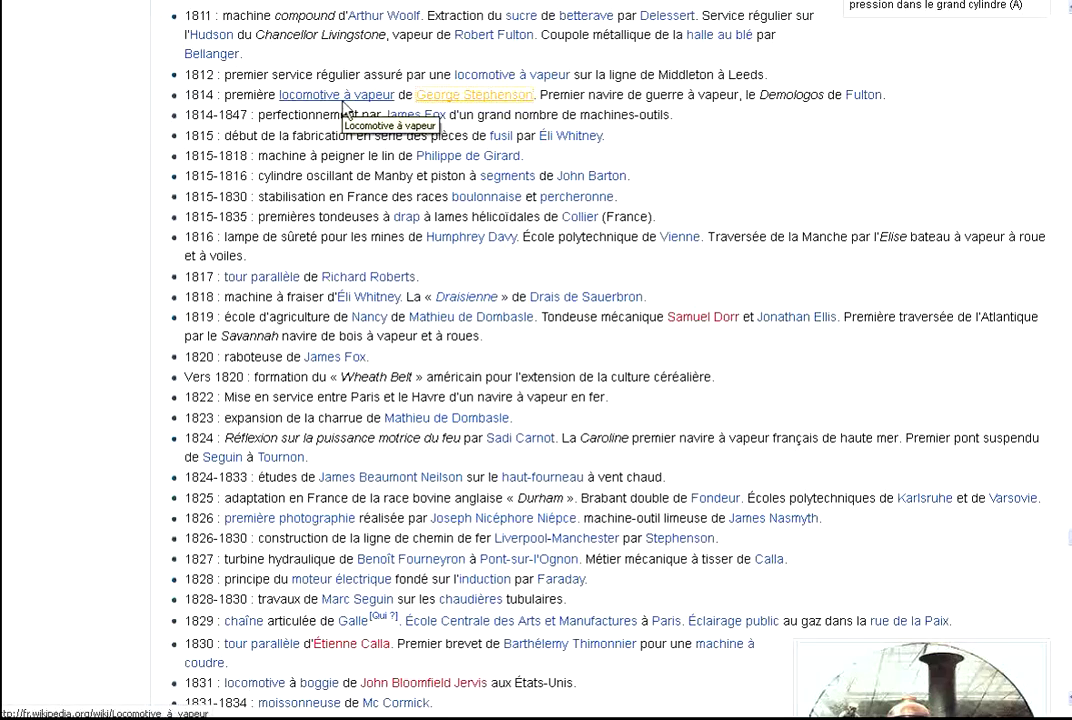
{"action": "right_click", "coordinate": [344, 109]}
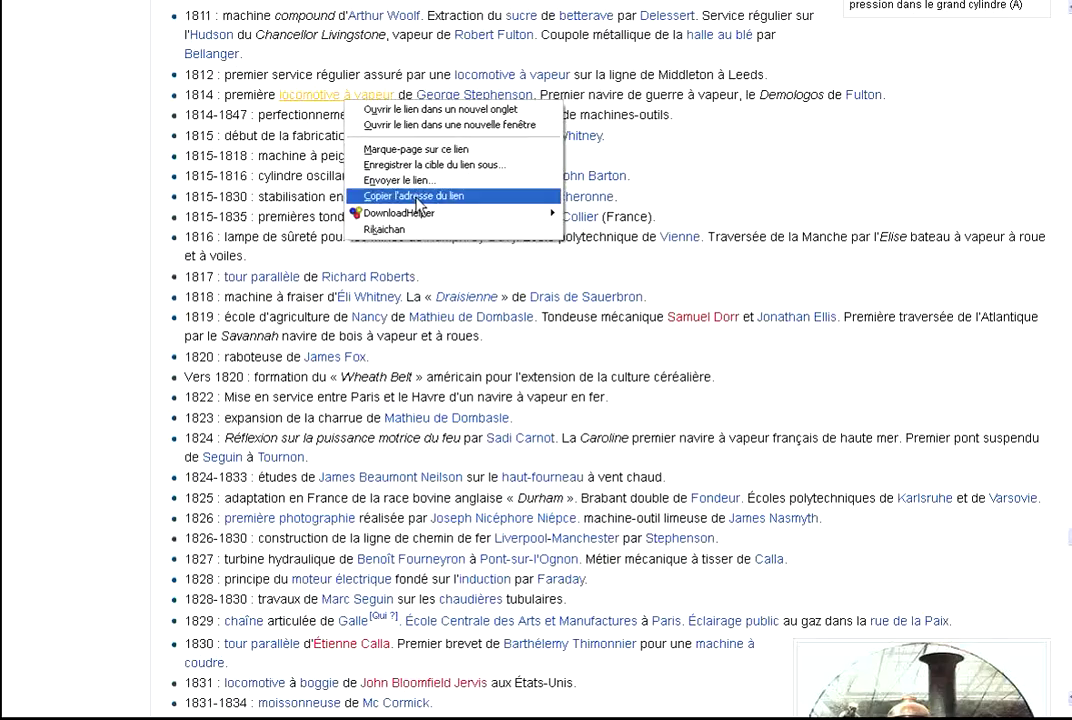
{"action": "left_click", "coordinate": [405, 196]}
Paste the locomotive à vapeur article address as the event link and add the event.
{"action": "key", "text": "alt+Tab"}
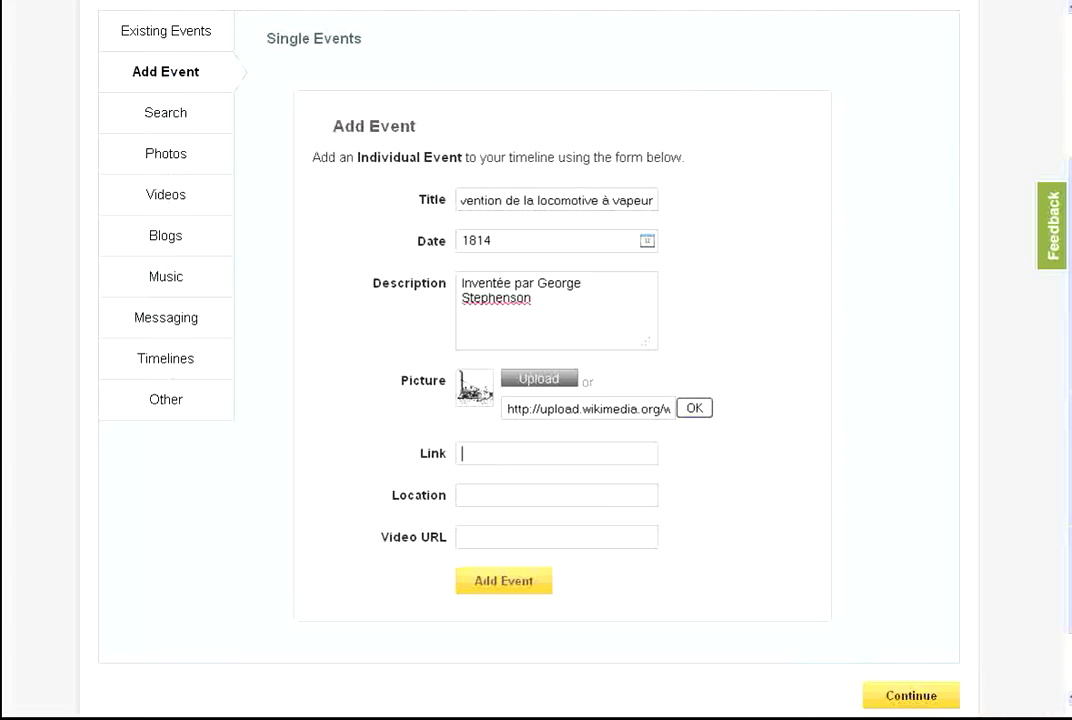
{"action": "right_click", "coordinate": [503, 467]}
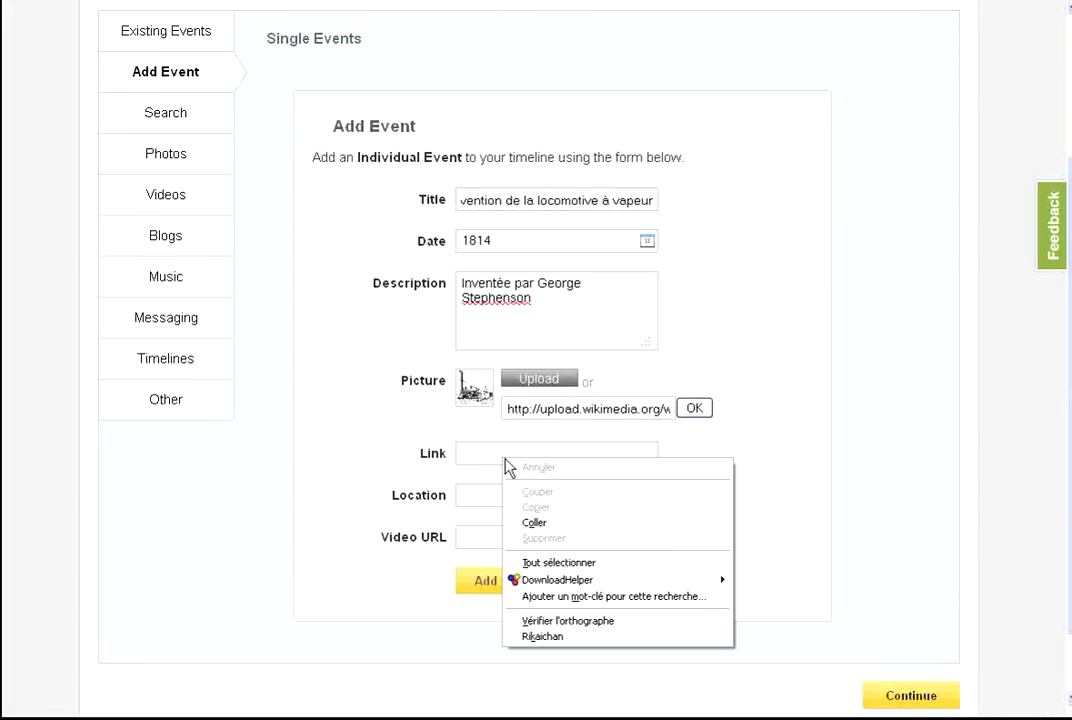
{"action": "left_click", "coordinate": [555, 524]}
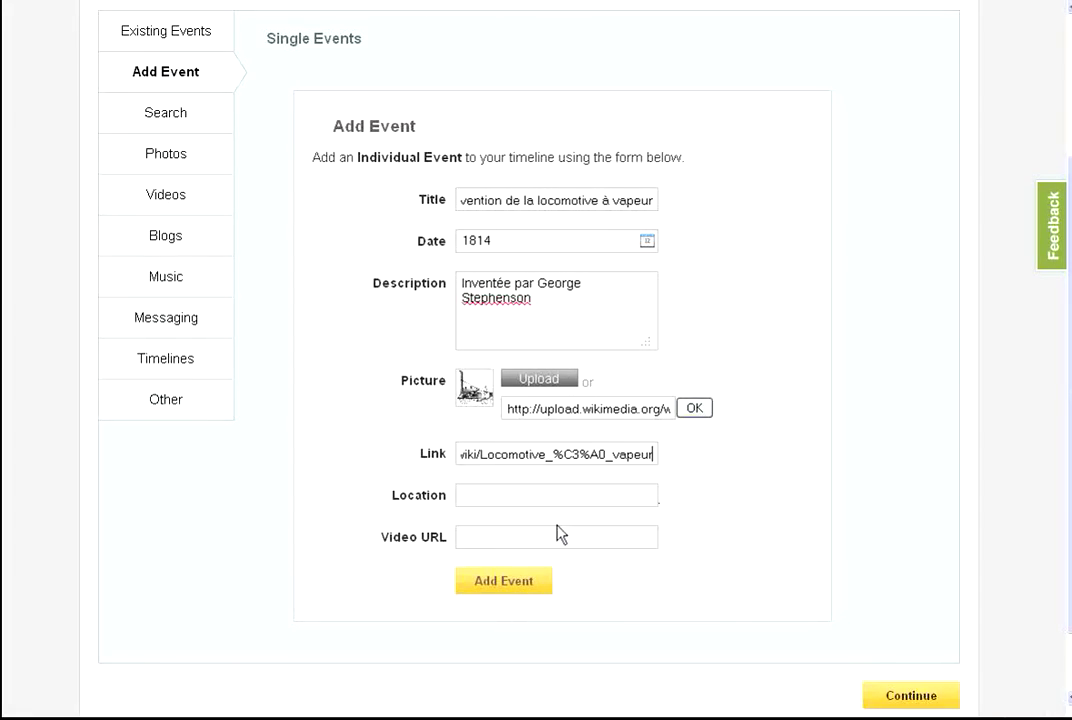
{"action": "left_click", "coordinate": [520, 585]}
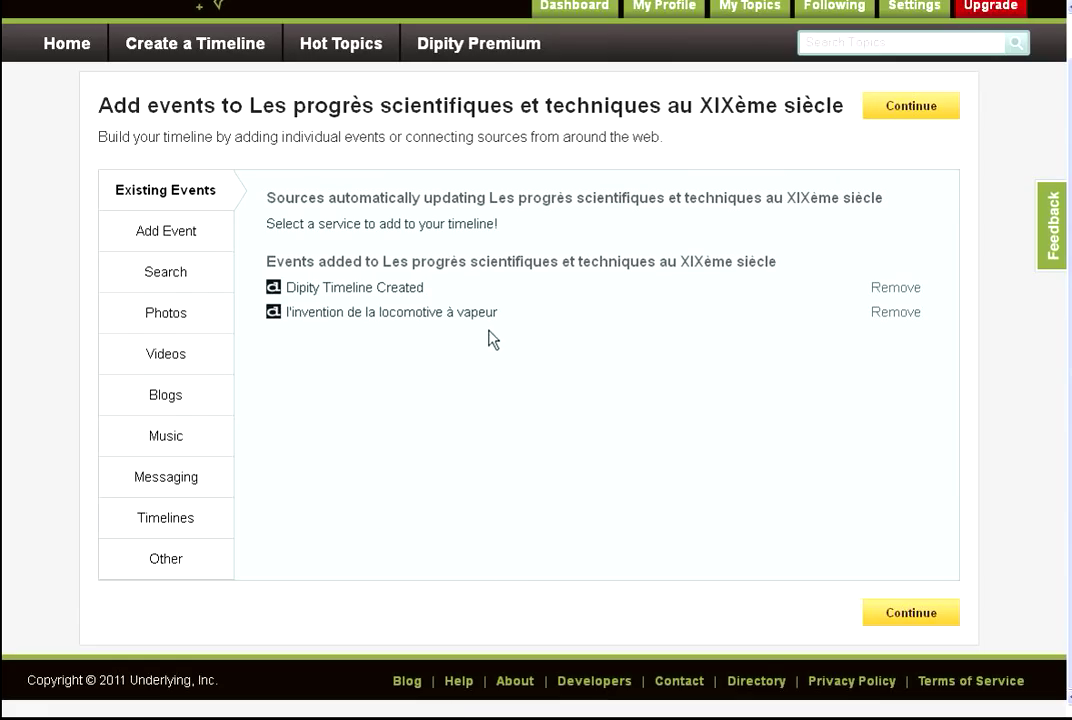
Fill in an event 'première photographie', dated 1826, described 'Créée par Nicéphore Niepce'.
{"action": "left_click", "coordinate": [157, 238]}
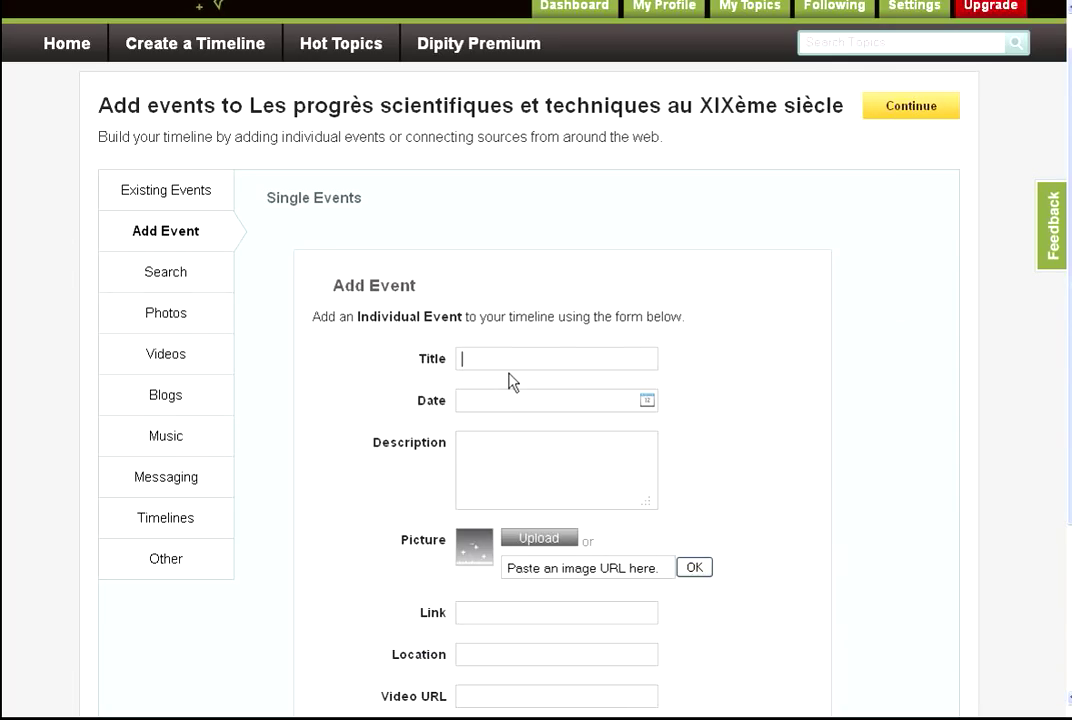
{"action": "type", "text": "première photographie"}
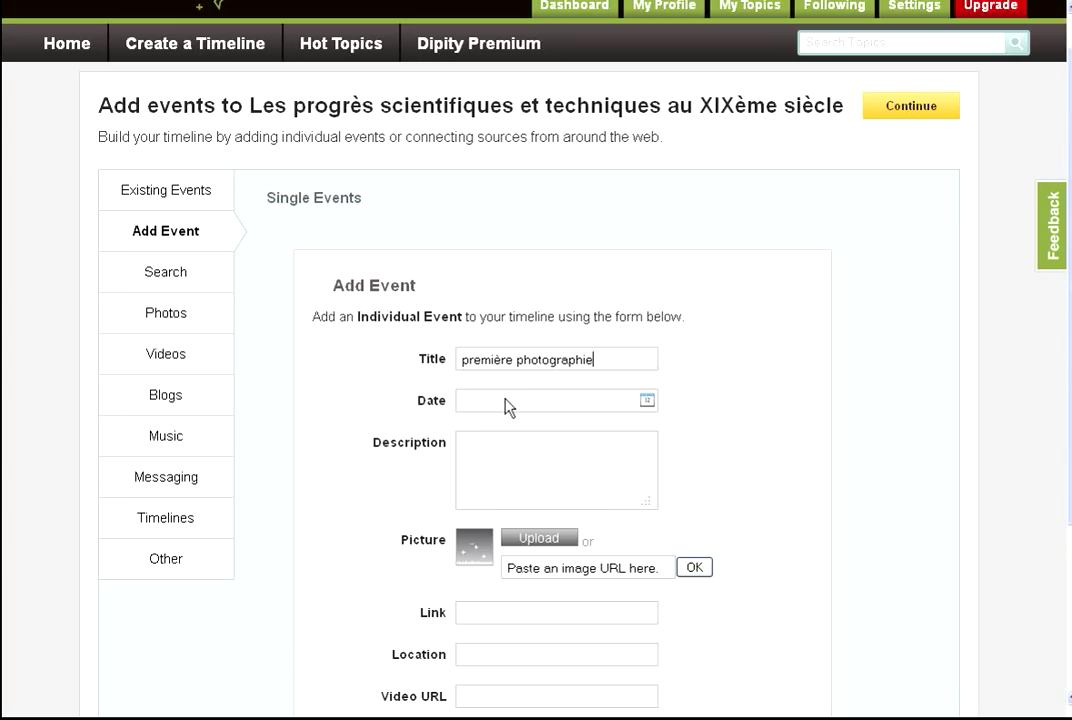
{"action": "left_click", "coordinate": [507, 407]}
{"action": "type", "text": "18"}
{"action": "left_click", "coordinate": [508, 454]}
{"action": "type", "text": "Crée à"}
{"action": "key", "text": "BackSpace"}
{"action": "key", "text": "BackSpace"}
{"action": "key", "text": "BackSpace"}
{"action": "type", "text": "ée par Nicéphore "}
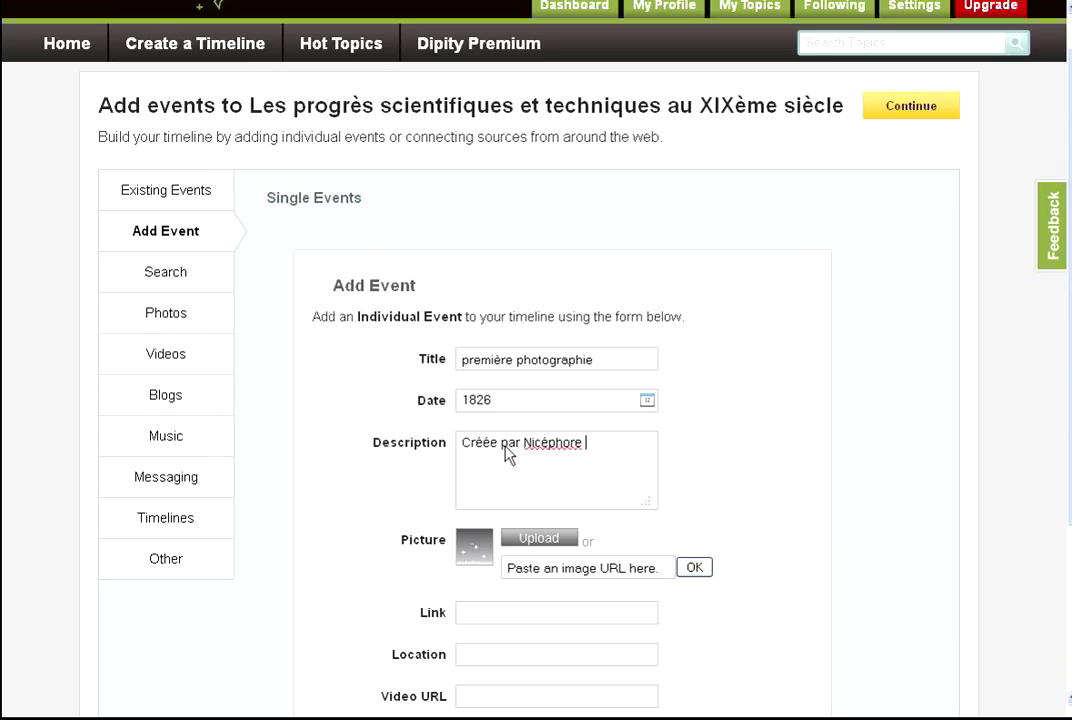
{"action": "type", "text": "Niepce"}
{"action": "left_click", "coordinate": [623, 574]}
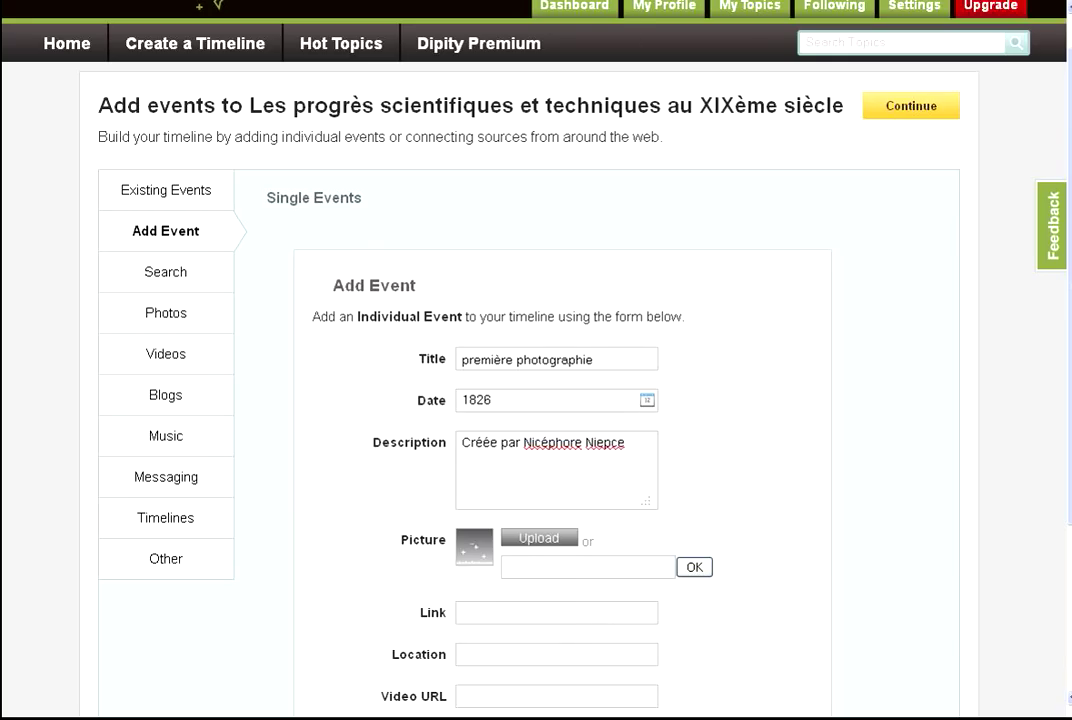
{"action": "key", "text": "ctrl+Tab"}
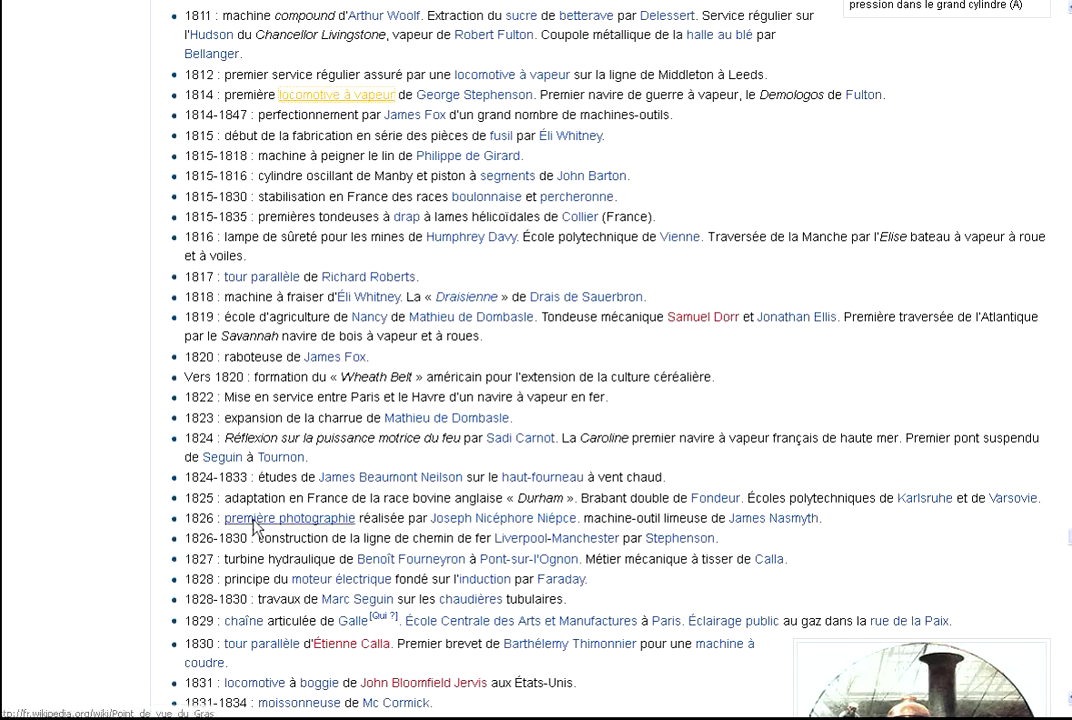
Open the première photographie article and copy the Point de vue du Gras photo's image address.
{"action": "right_click", "coordinate": [285, 521]}
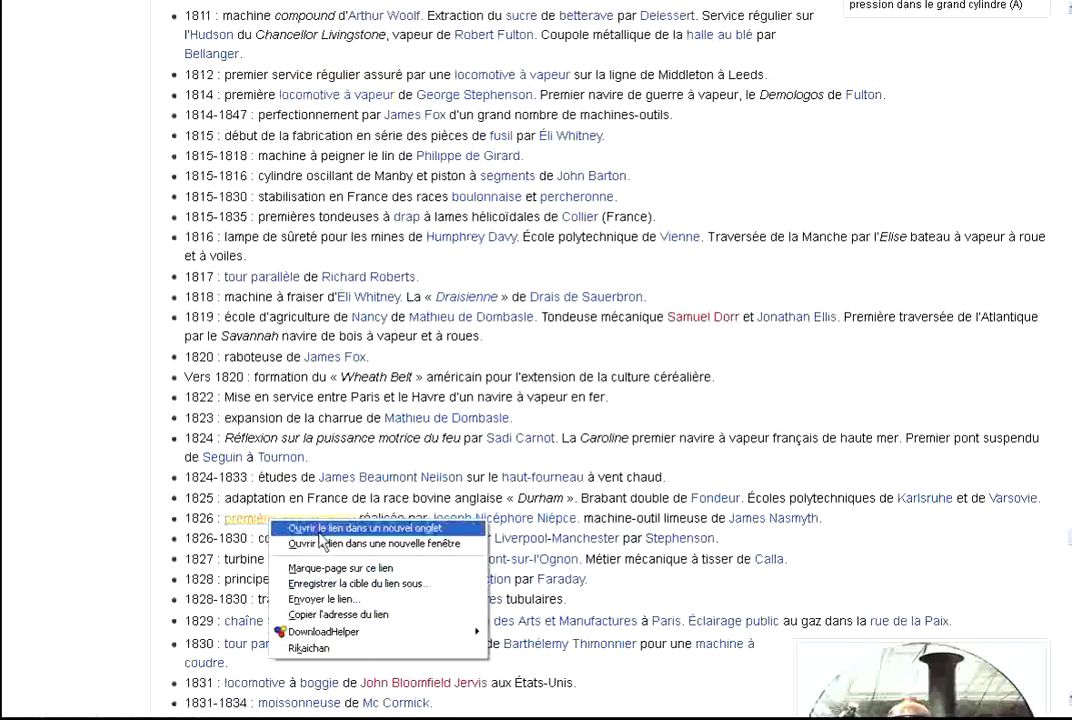
{"action": "left_click", "coordinate": [295, 527]}
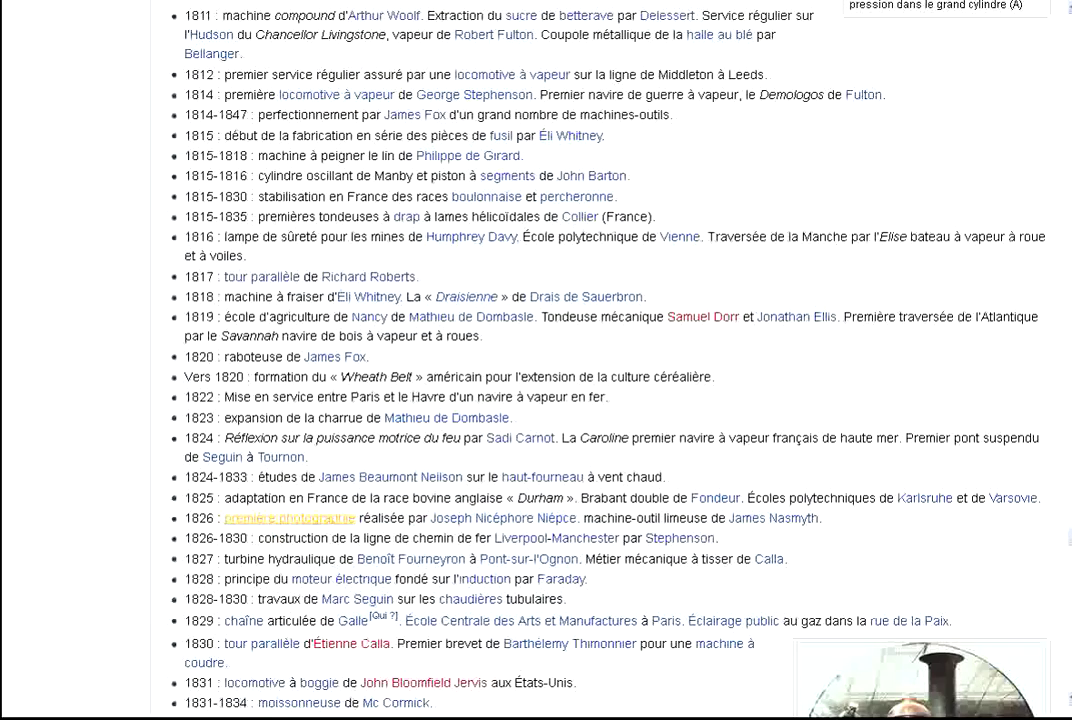
{"action": "key", "text": "ctrl+Tab"}
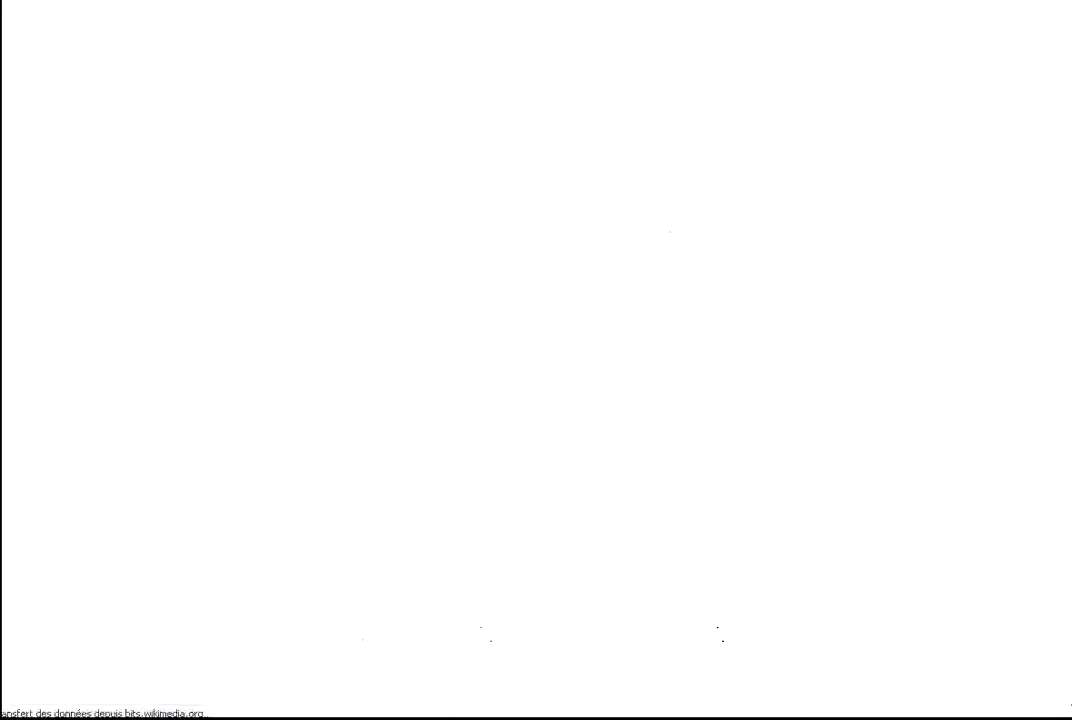
{"action": "right_click", "coordinate": [936, 377]}
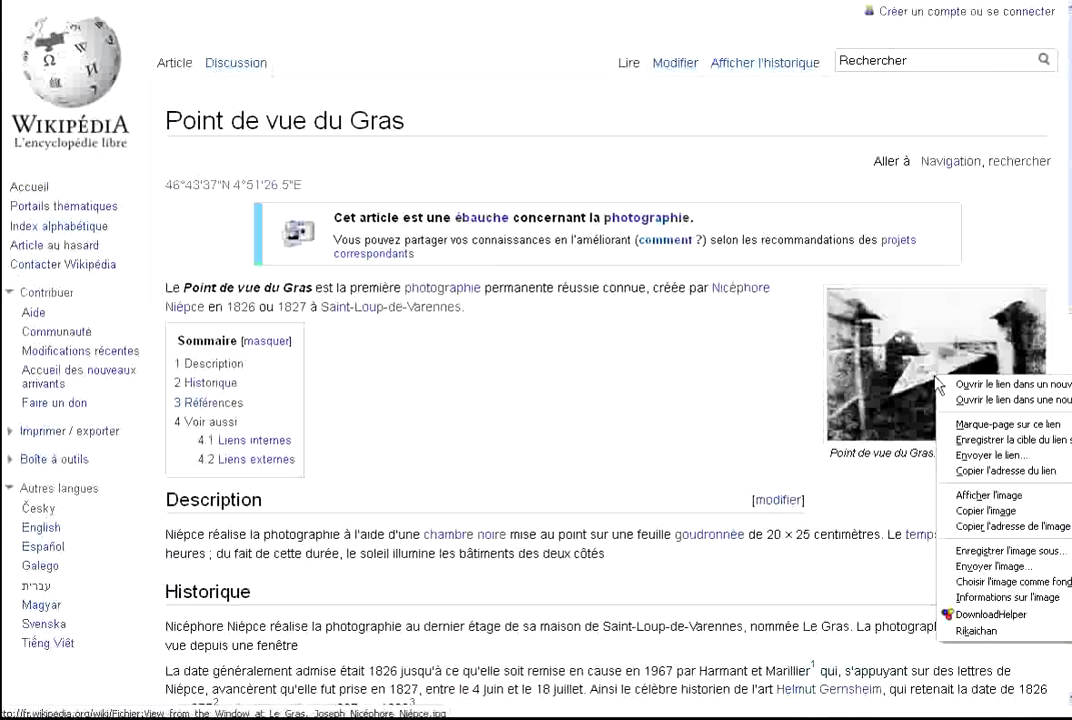
{"action": "left_click", "coordinate": [1008, 526]}
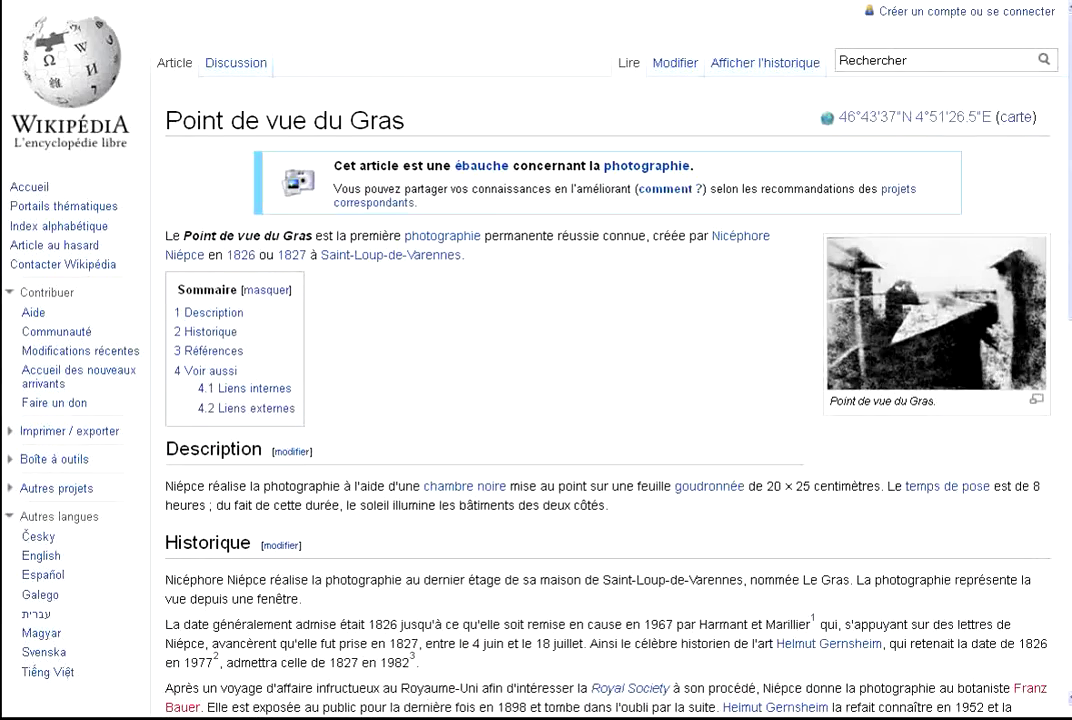
{"action": "key", "text": "ctrl+Tab"}
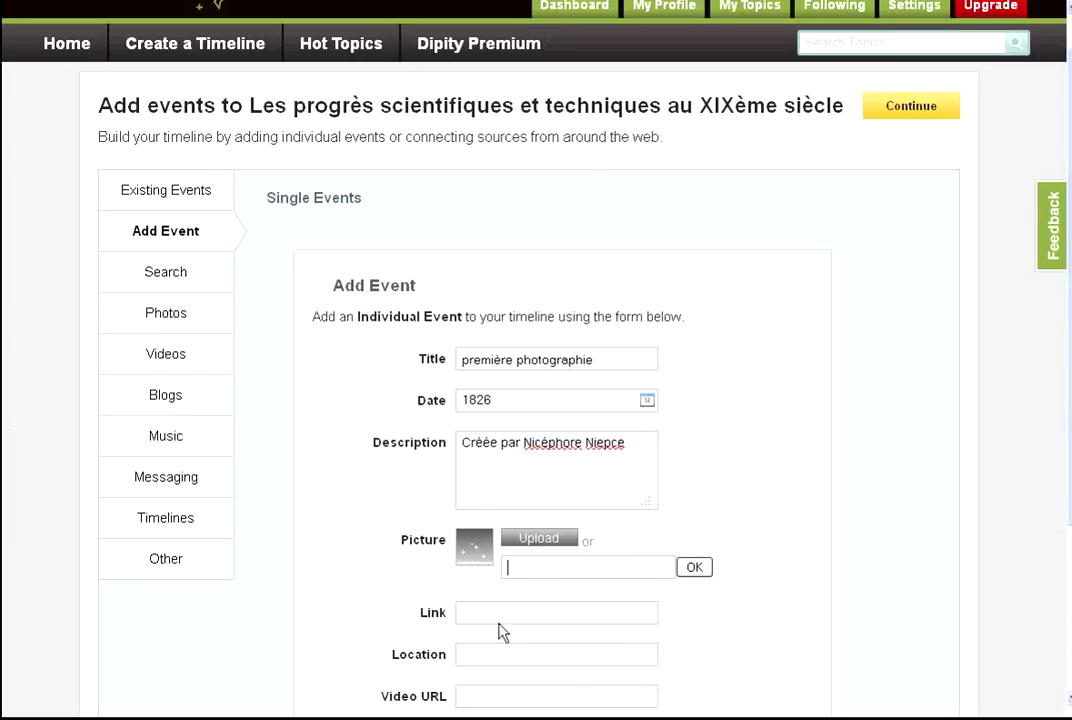
Paste the Point de vue du Gras photo address into the event's picture field.
{"action": "right_click", "coordinate": [529, 570]}
{"action": "left_click", "coordinate": [577, 646]}
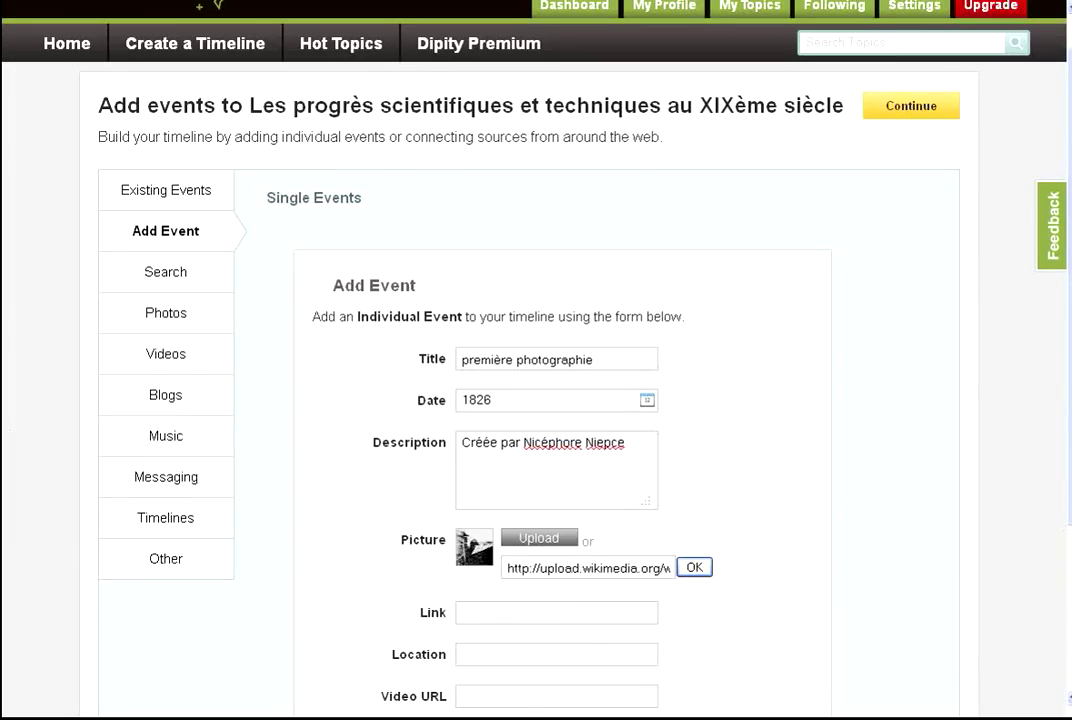
{"action": "key", "text": "ctrl+Tab"}
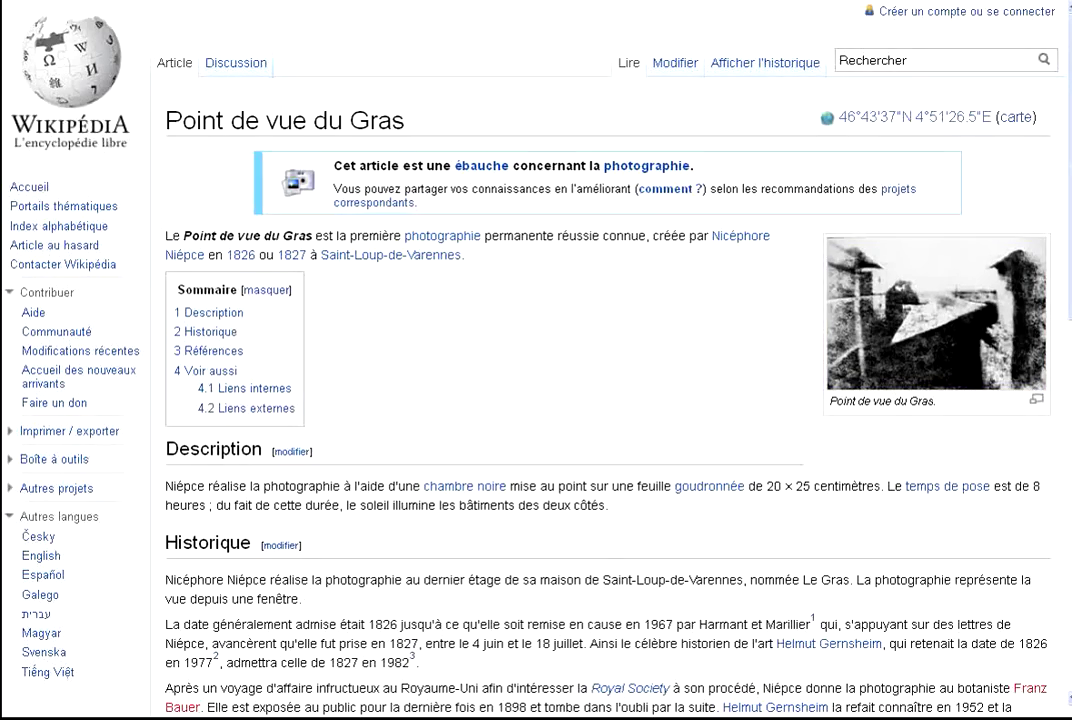
{"action": "key", "text": "ctrl+Tab"}
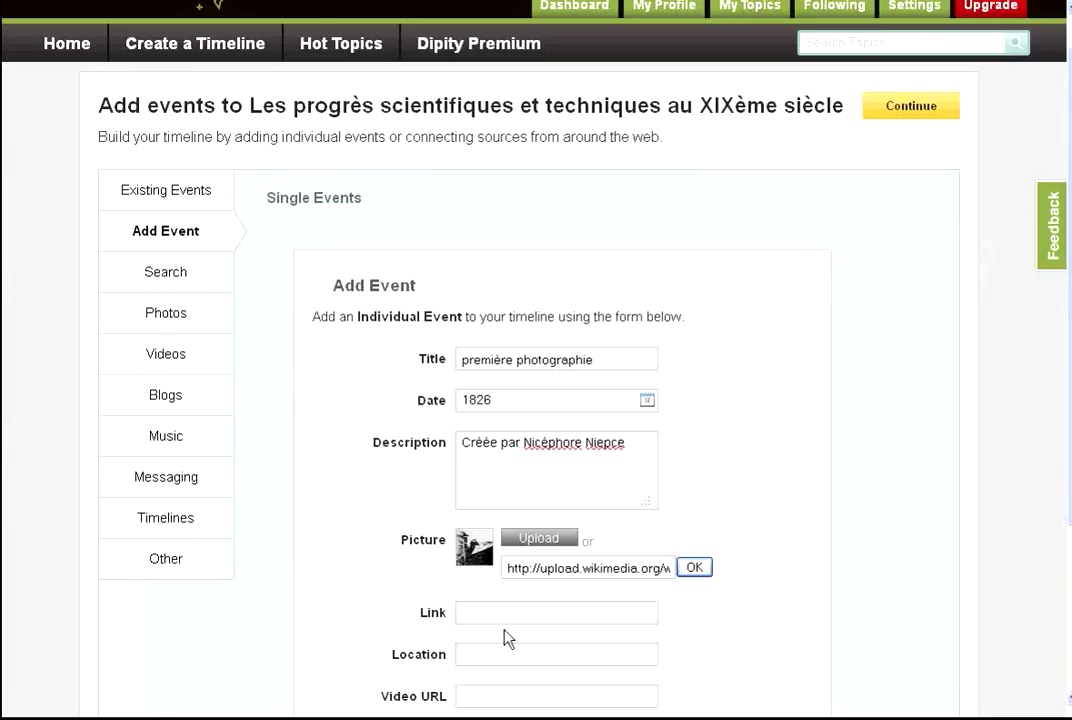
Paste the Wikipedia article address as the event link and add the première photographie event.
{"action": "left_click", "coordinate": [504, 621]}
{"action": "right_click", "coordinate": [504, 615]}
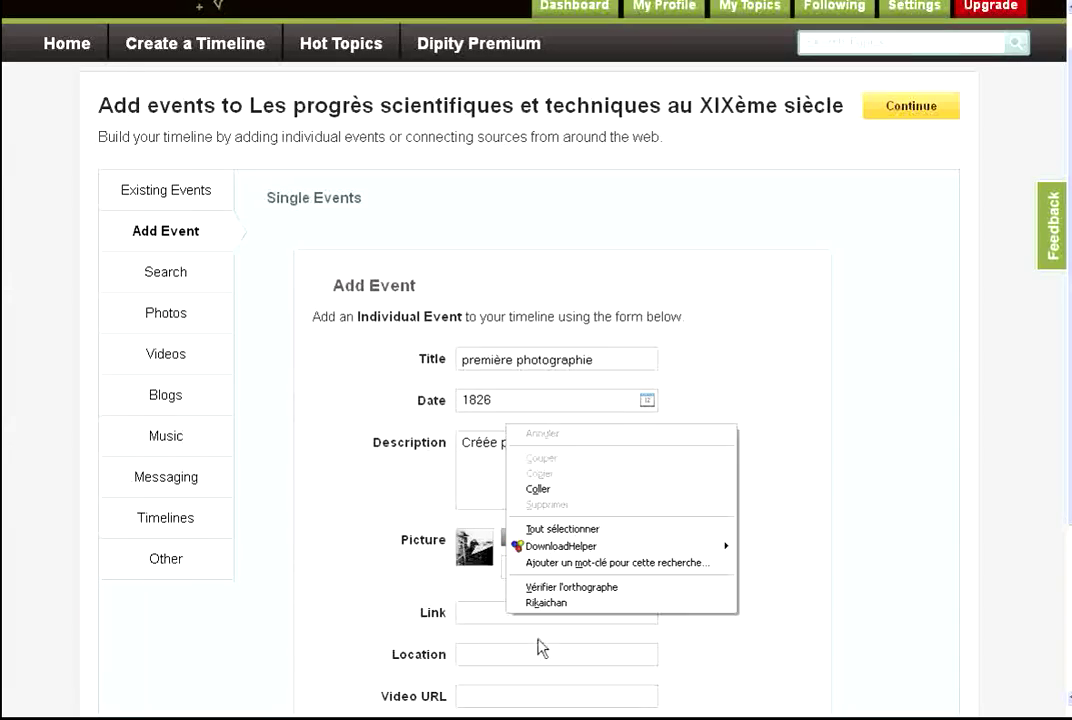
{"action": "left_click", "coordinate": [550, 490]}
{"action": "scroll", "coordinate": [885, 426], "scroll_direction": "down", "scroll_amount": 3}
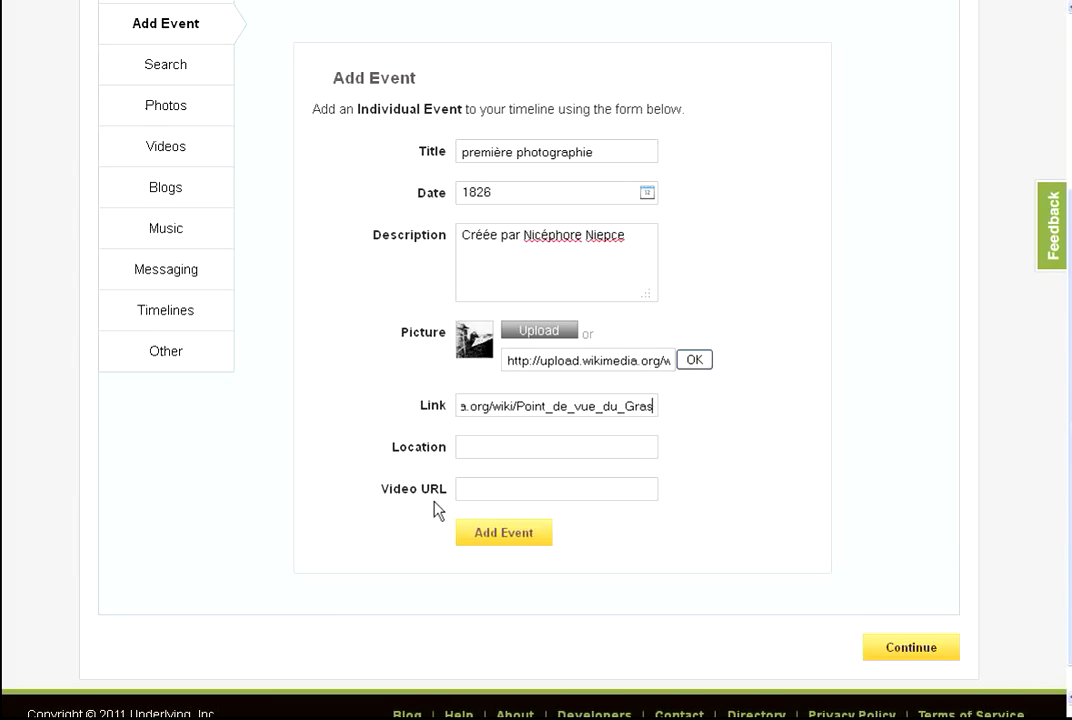
{"action": "left_click", "coordinate": [512, 540]}
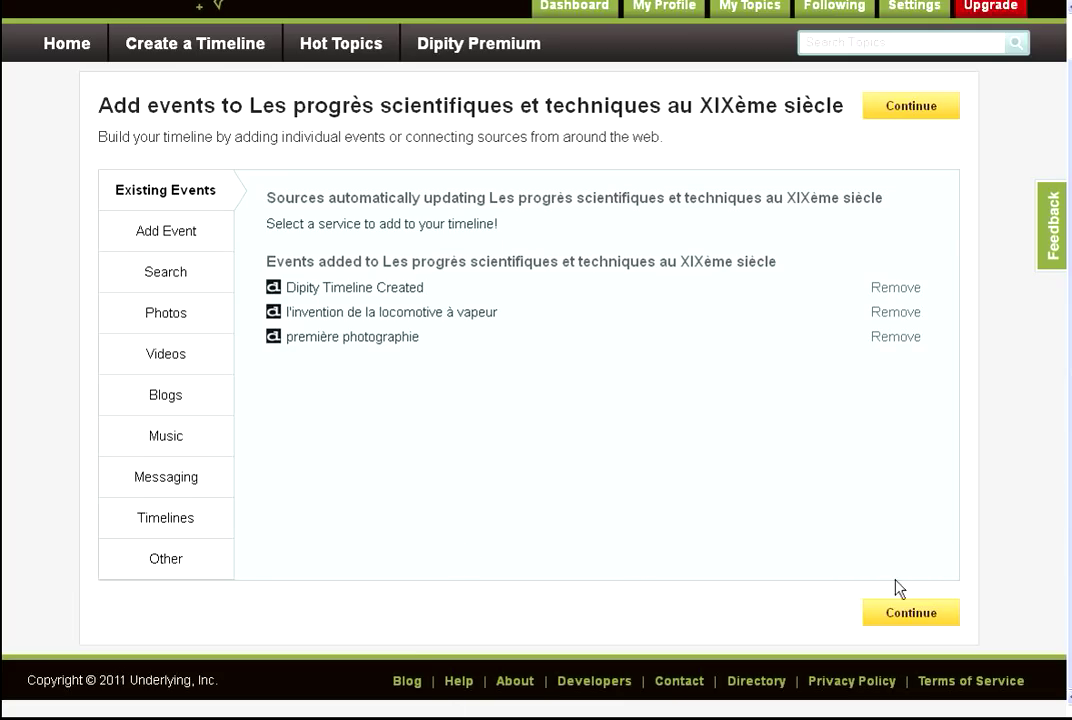
In advanced settings, choose 100 Years default zoom, uncheck On Timeline comments, and save.
{"action": "left_click", "coordinate": [911, 618]}
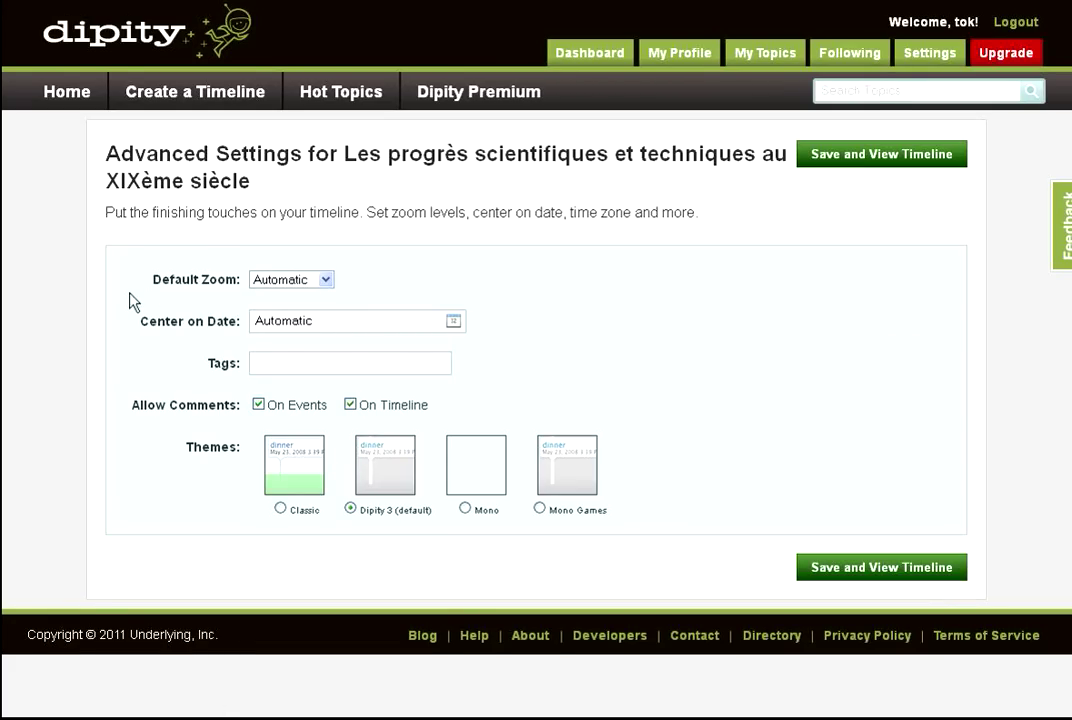
{"action": "left_click", "coordinate": [324, 285]}
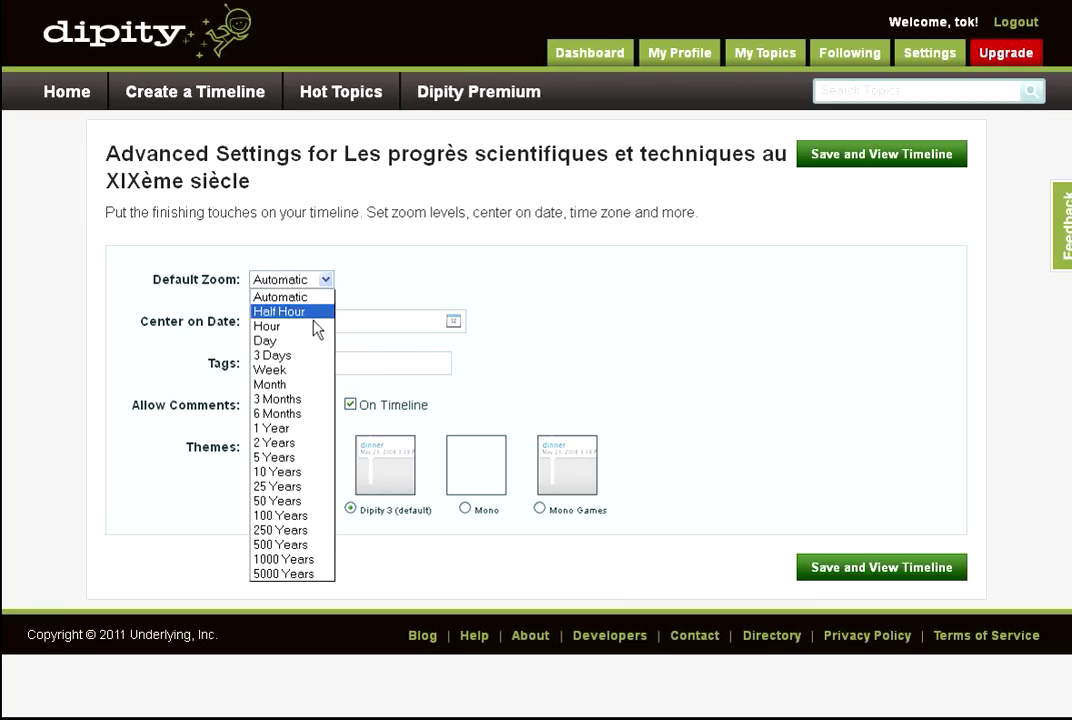
{"action": "left_click", "coordinate": [298, 518]}
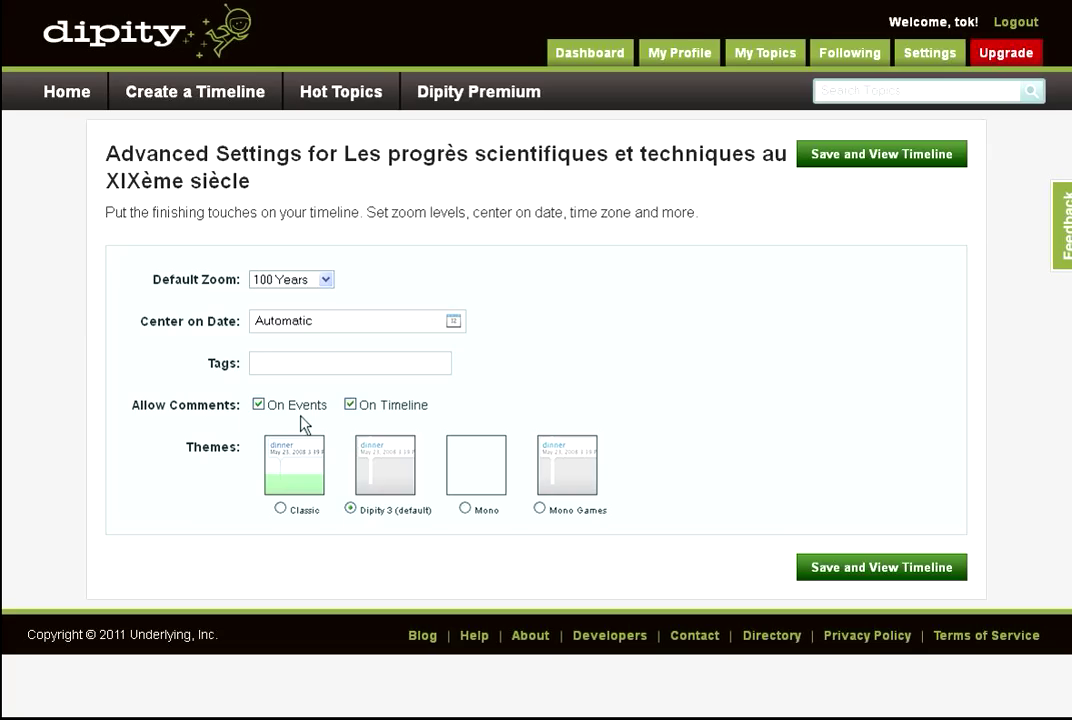
{"action": "left_click", "coordinate": [346, 403]}
{"action": "left_click", "coordinate": [920, 576]}
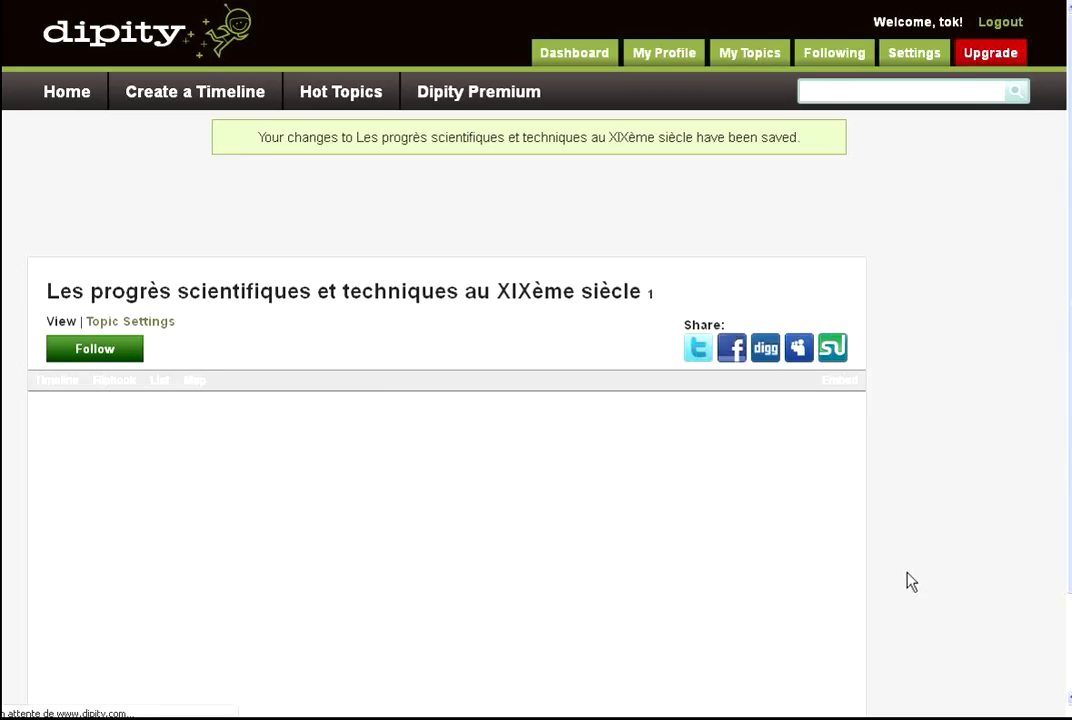
Scroll the timeline back to 1775–1875 to show the 1814 and 1826 events.
{"action": "scroll", "coordinate": [978, 370], "scroll_direction": "down", "scroll_amount": 1}
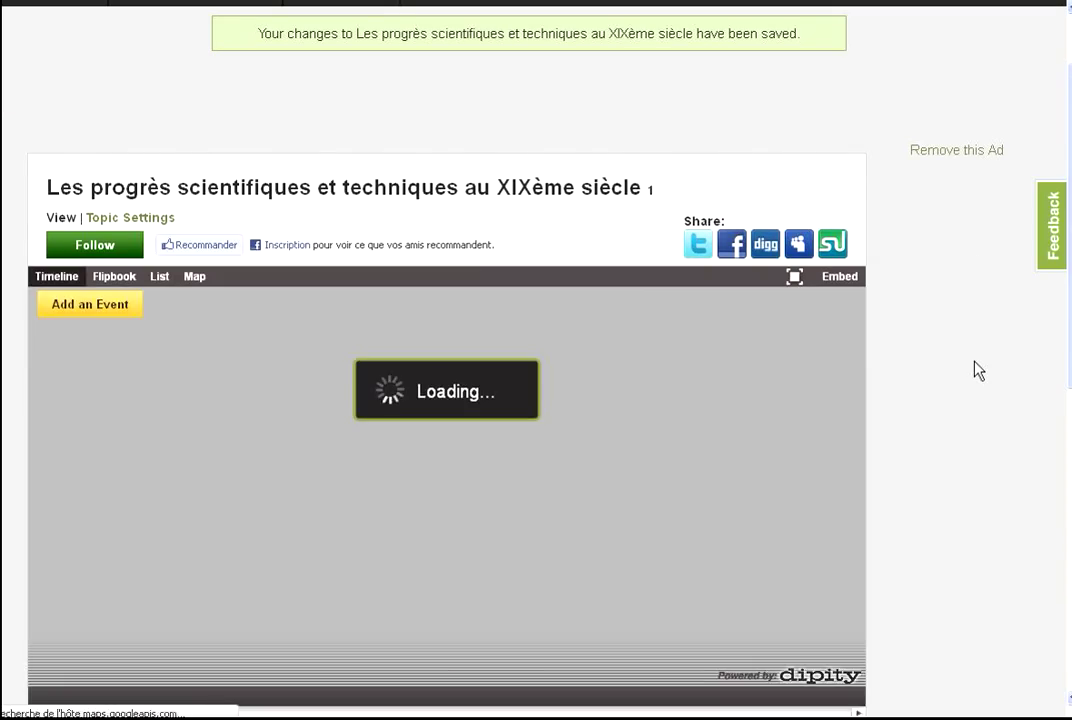
{"action": "scroll", "coordinate": [978, 370], "scroll_direction": "down", "scroll_amount": 1}
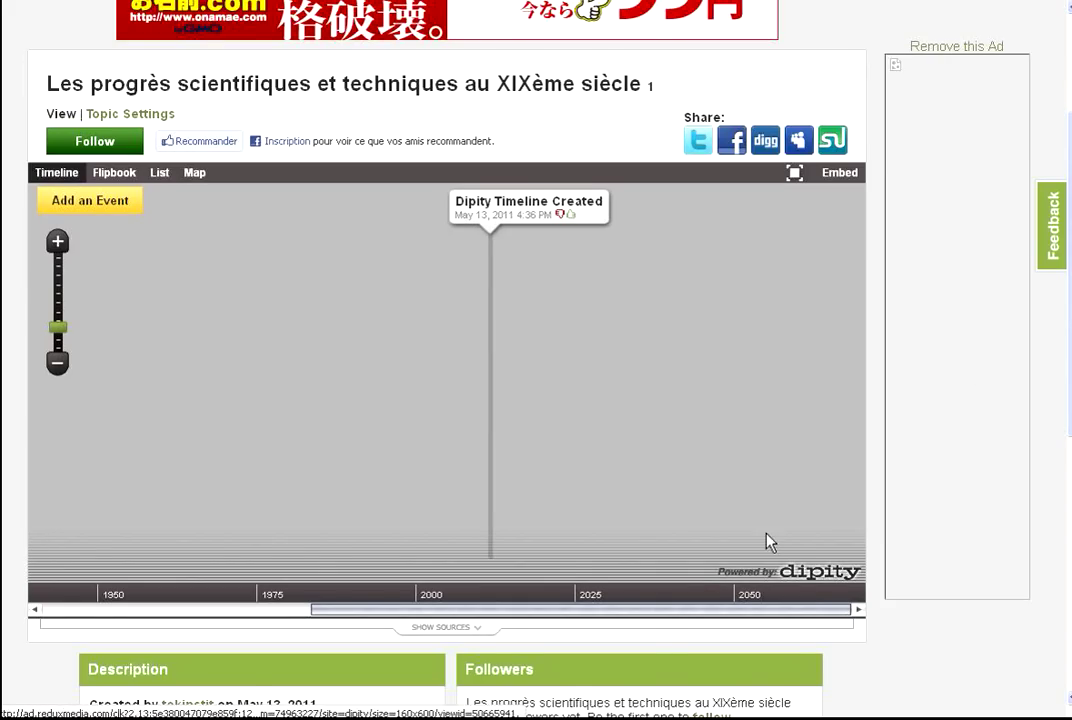
{"action": "scroll", "coordinate": [766, 541], "scroll_direction": "down", "scroll_amount": 1}
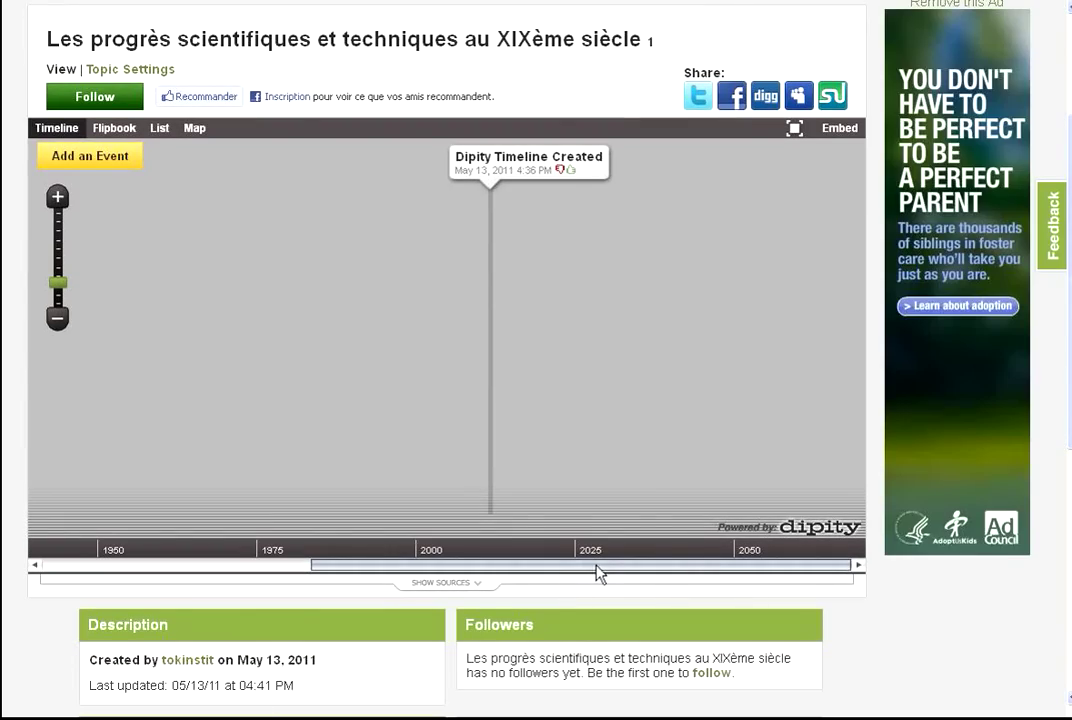
{"action": "left_click_drag", "start_coordinate": [597, 572], "coordinate": [350, 575]}
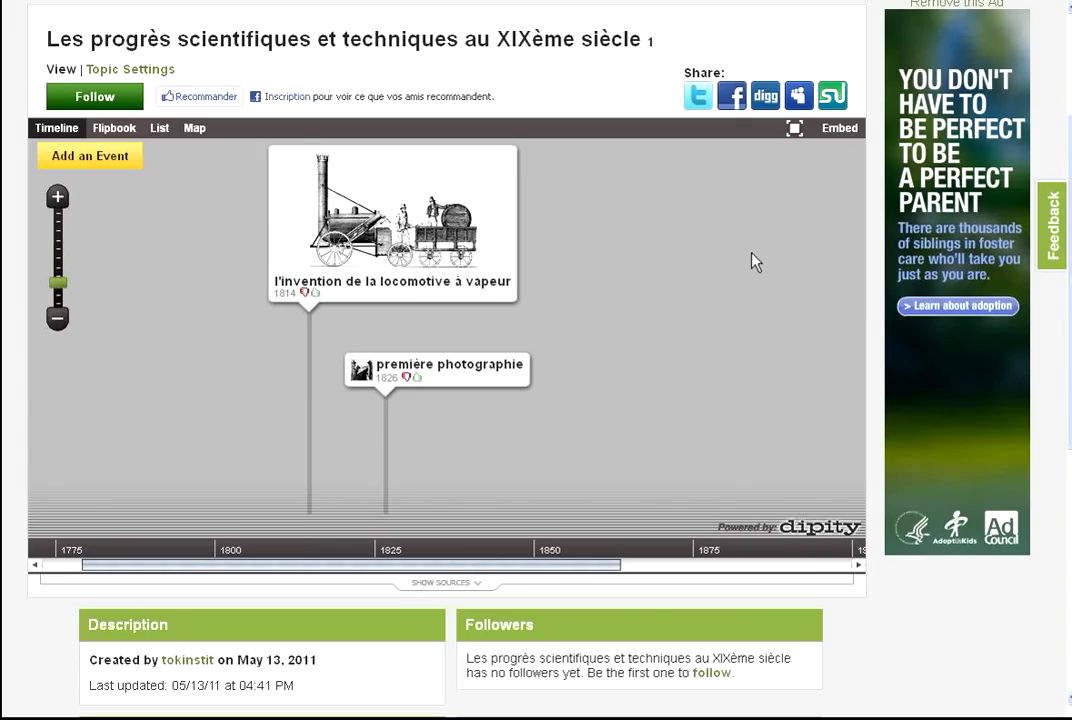
Set the embed to Small, 100 Years zoom, centred on 1820, and select the embed code.
{"action": "left_click", "coordinate": [847, 134]}
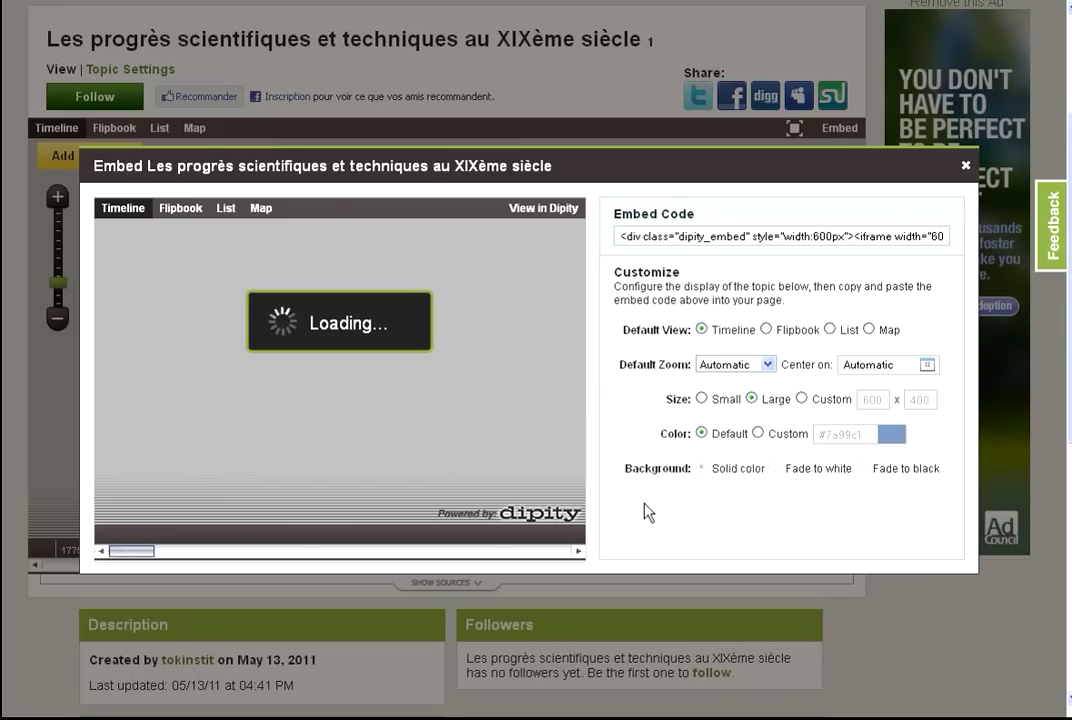
{"action": "left_click", "coordinate": [769, 366]}
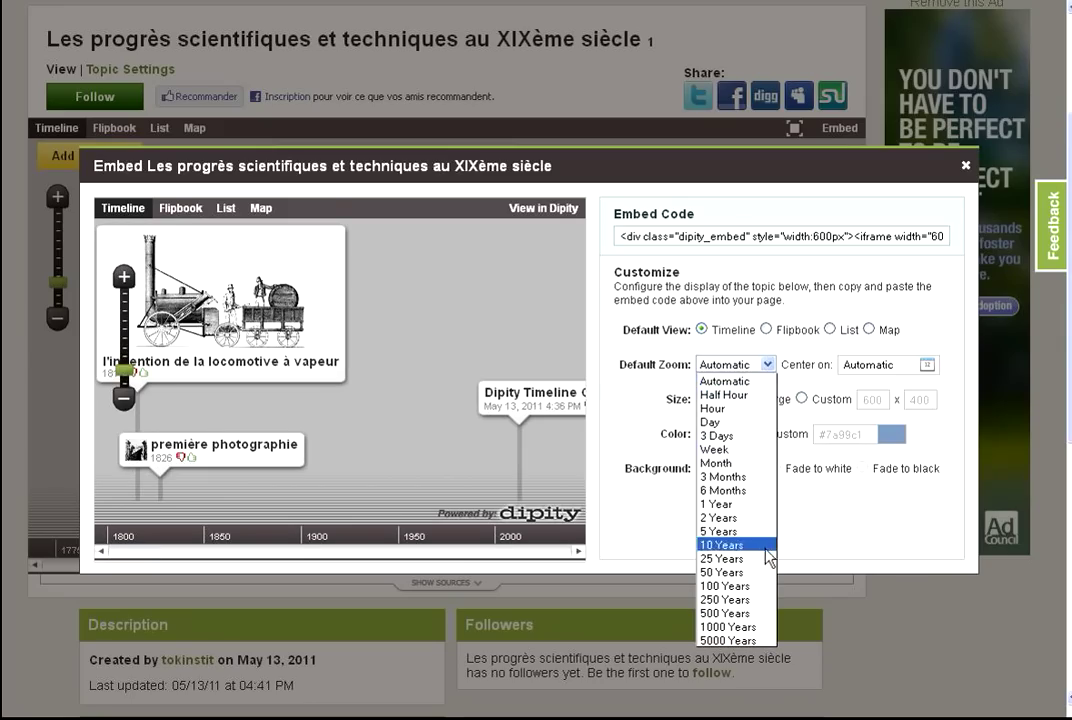
{"action": "left_click", "coordinate": [771, 594]}
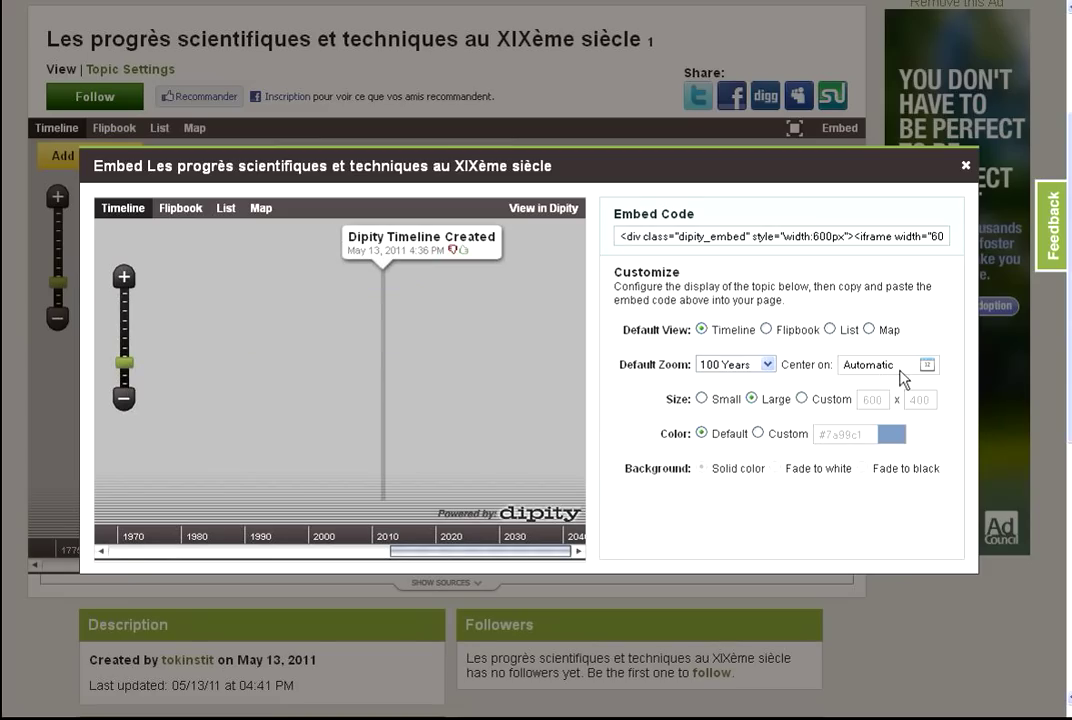
{"action": "left_click_drag", "start_coordinate": [893, 376], "coordinate": [830, 372]}
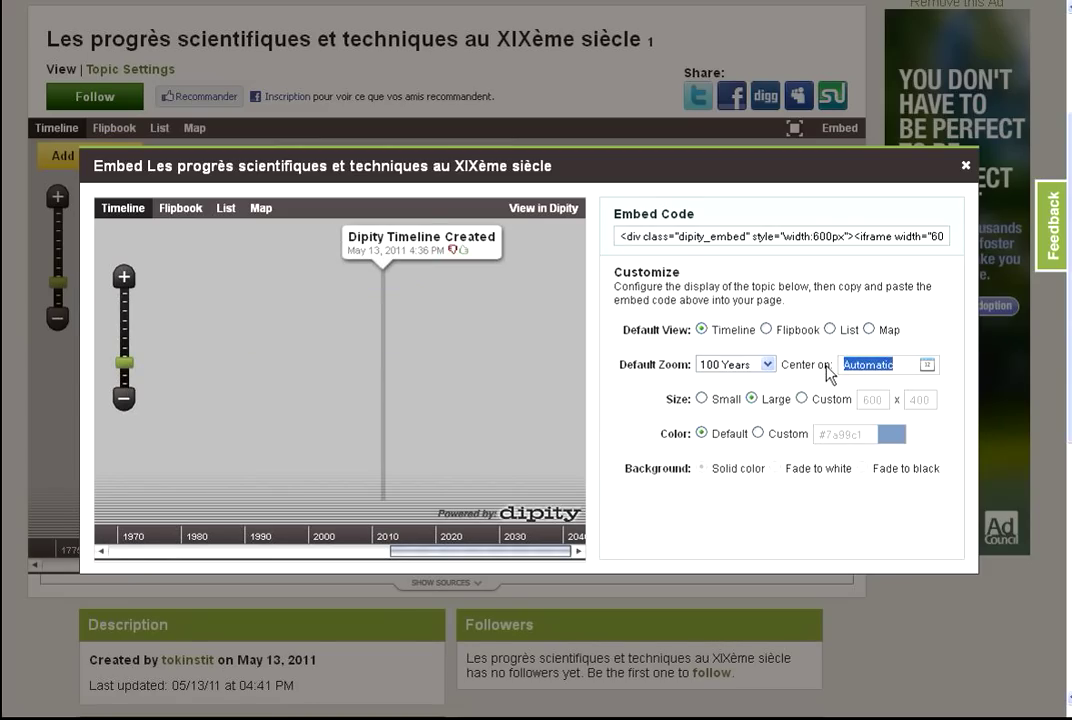
{"action": "type", "text": "182"}
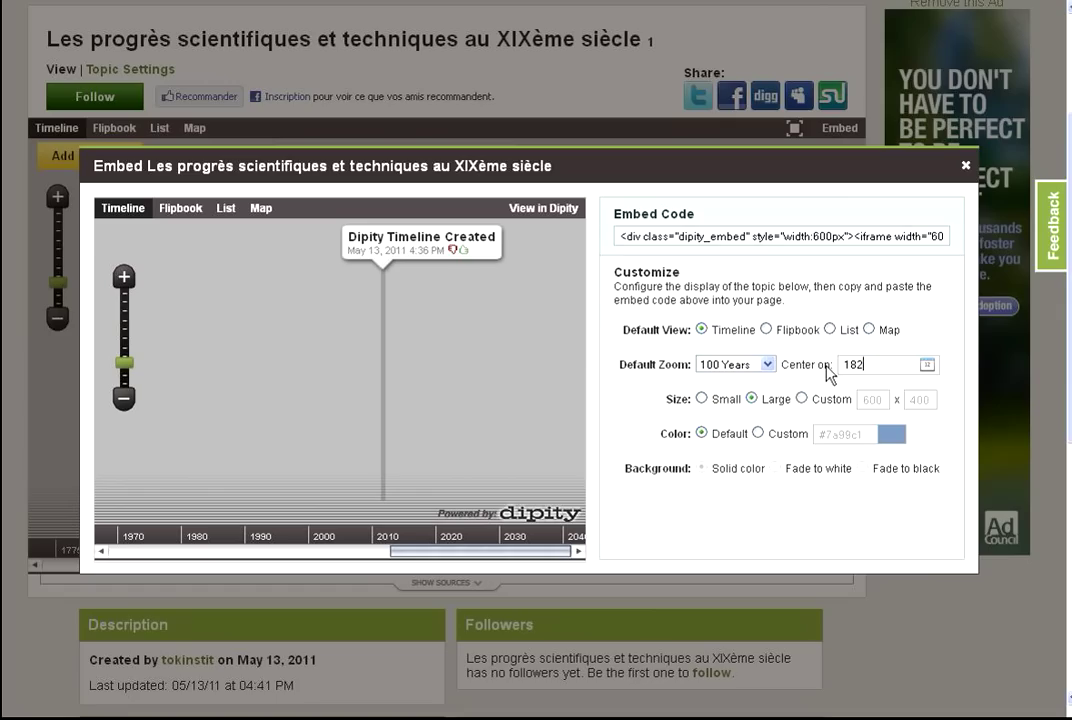
{"action": "type", "text": "0"}
{"action": "left_click", "coordinate": [703, 399]}
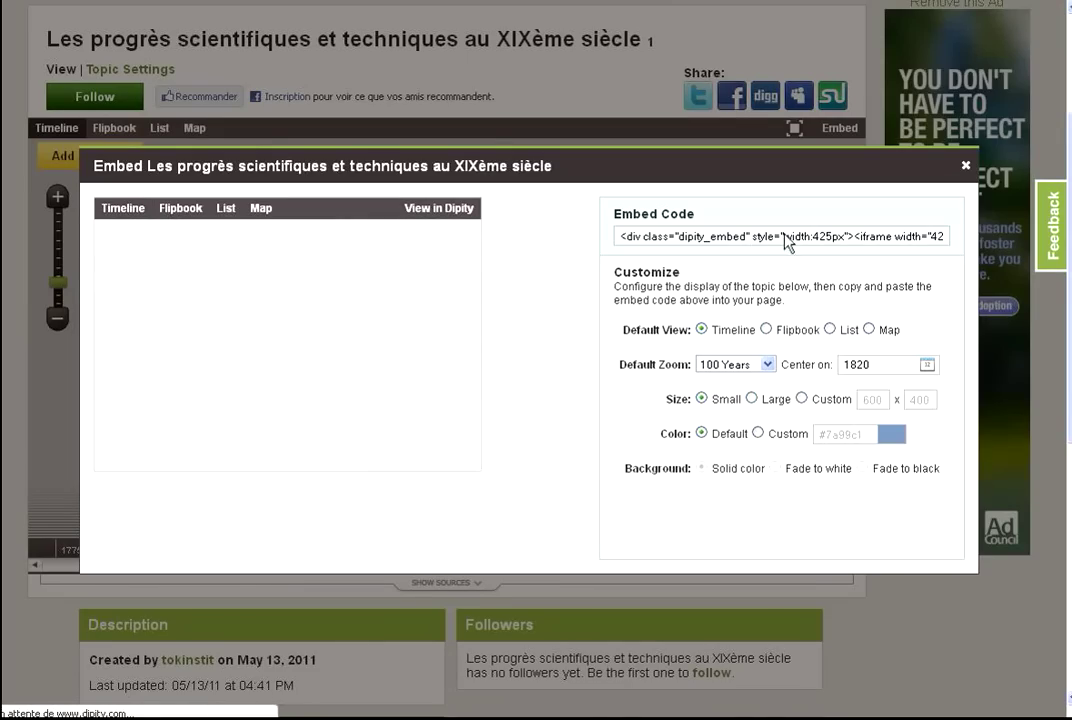
{"action": "left_click", "coordinate": [764, 244]}
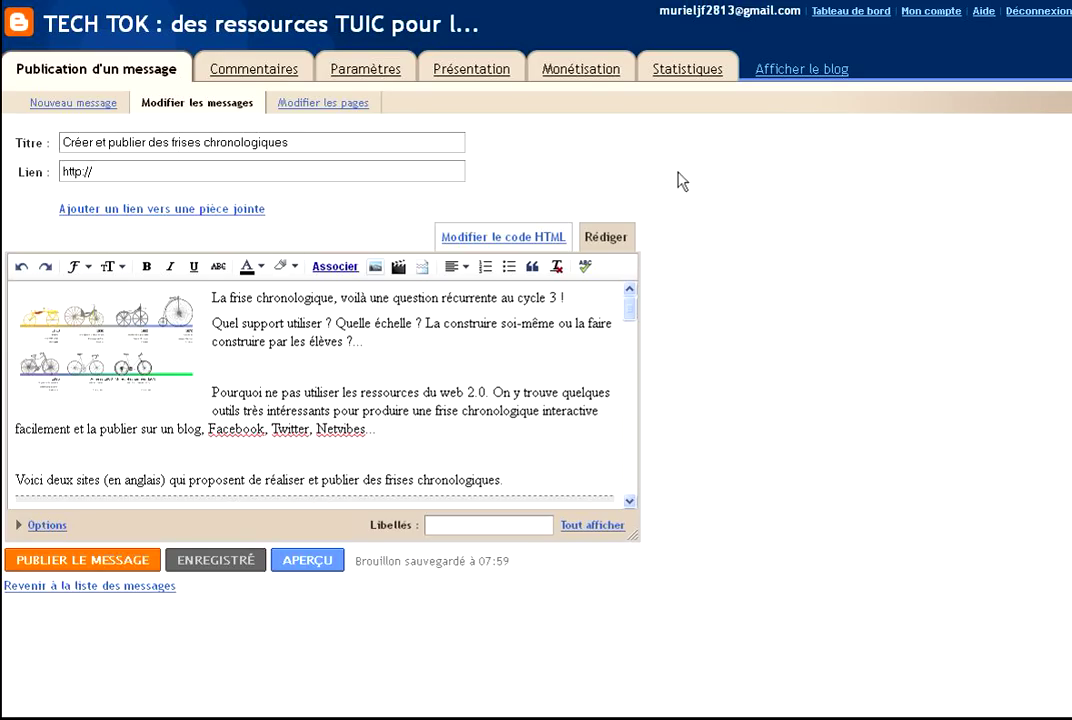
Leave the unsaved Blogger draft and start a new post.
{"action": "left_click", "coordinate": [140, 586]}
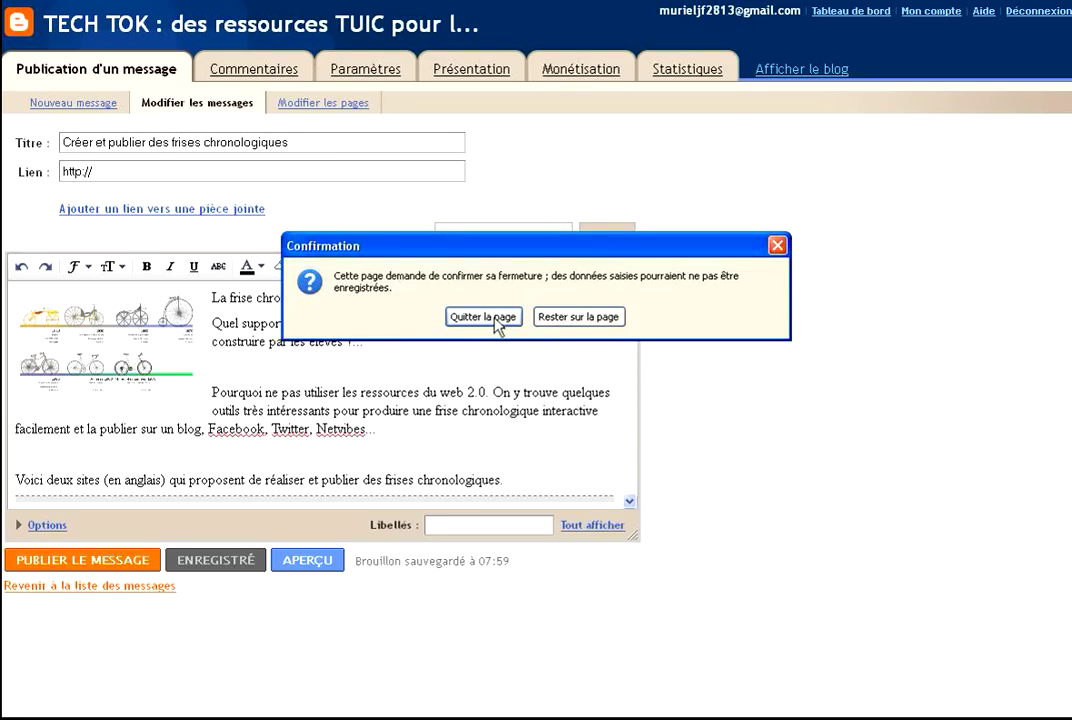
{"action": "left_click", "coordinate": [484, 317]}
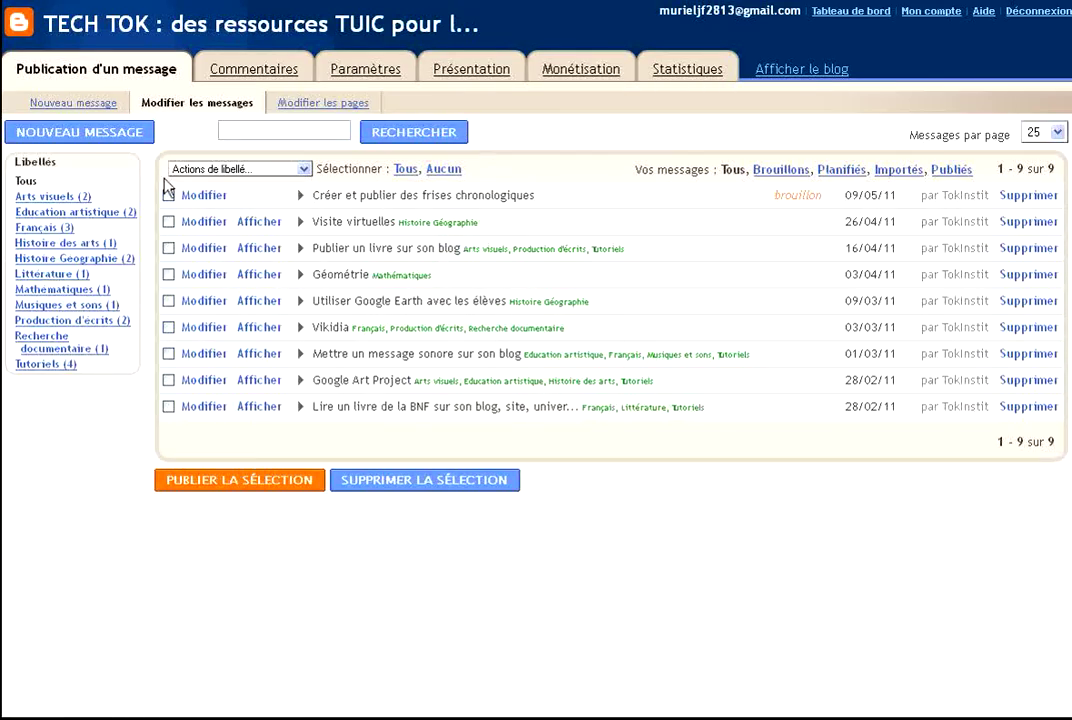
{"action": "left_click", "coordinate": [90, 133]}
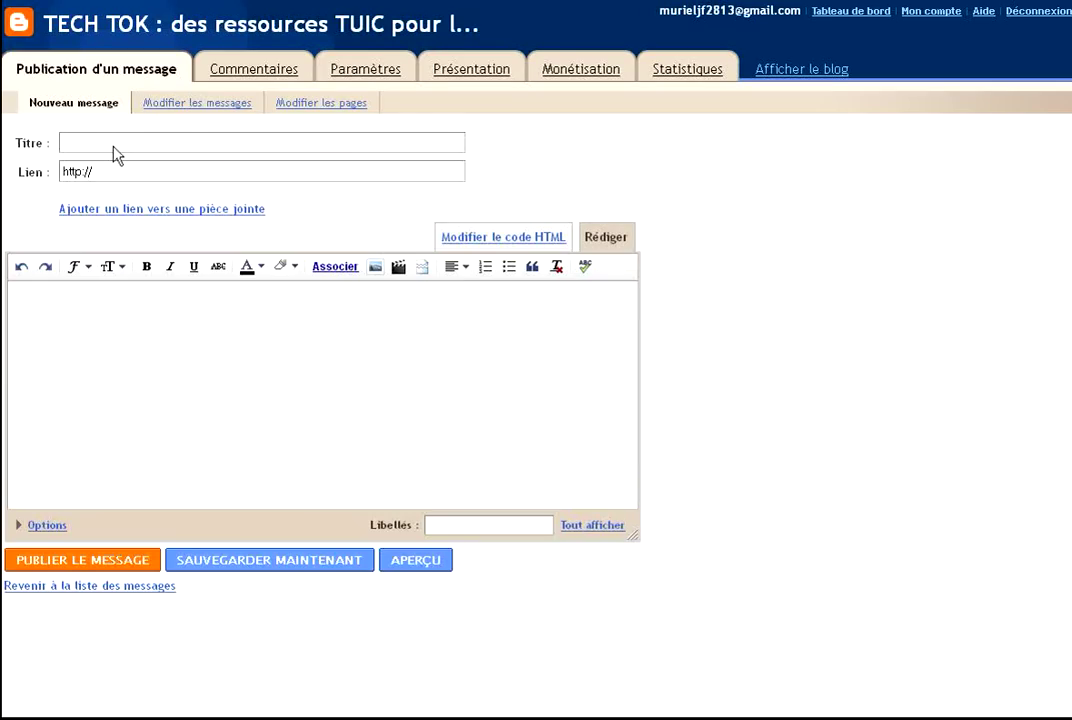
Title the post 'test', paste the Dipity embed code as HTML, and preview it.
{"action": "type", "text": "test"}
{"action": "left_click", "coordinate": [505, 245]}
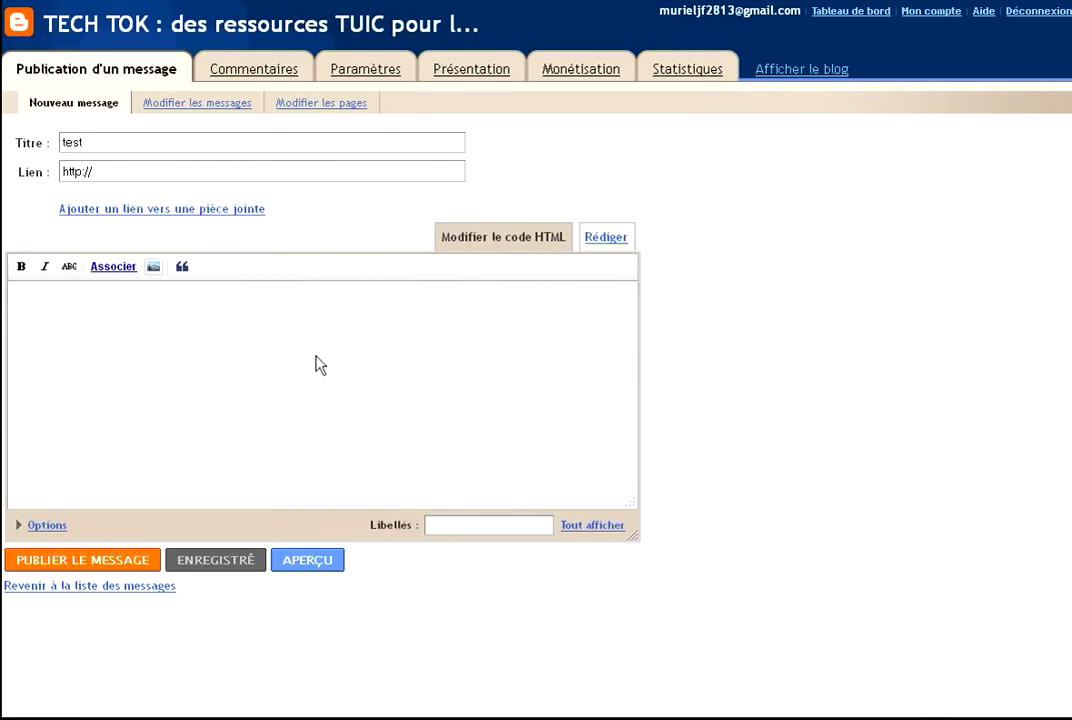
{"action": "type", "text": "<div class=\"dipity_embed\" style=\"width:425px\"><iframe width=\"425\" height=\"300\" src=\"http://www.dipity.com/tokinstit/Les-progres-scientifiques-et-techniques-au-XIXeme-siecle/?mode=embed&ct=1820&z=100yr#tl\" style=\"border:1px solid #CCC;\"></iframe><p style=\"margin:0;font-family:Arial,sans;font-size:13px;text-align:center\"><a href=\"http://www.dipity.com/tokinstit/Les-progres-scientifiques-et-techniques-au-XIXeme-siecle/\">Les progrès scientifiques et techniques au XIXème siècle</a> on <a href=\"http://www.dipity.com/\" />Dipity</a>.</p></div>"}
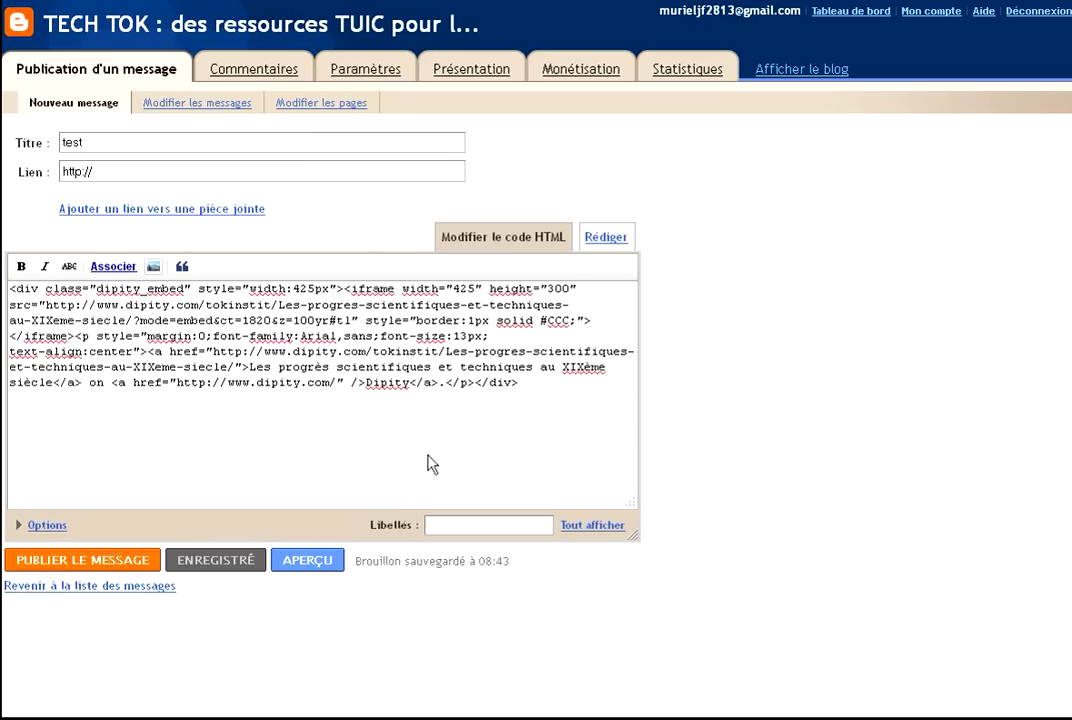
{"action": "left_click", "coordinate": [307, 561]}
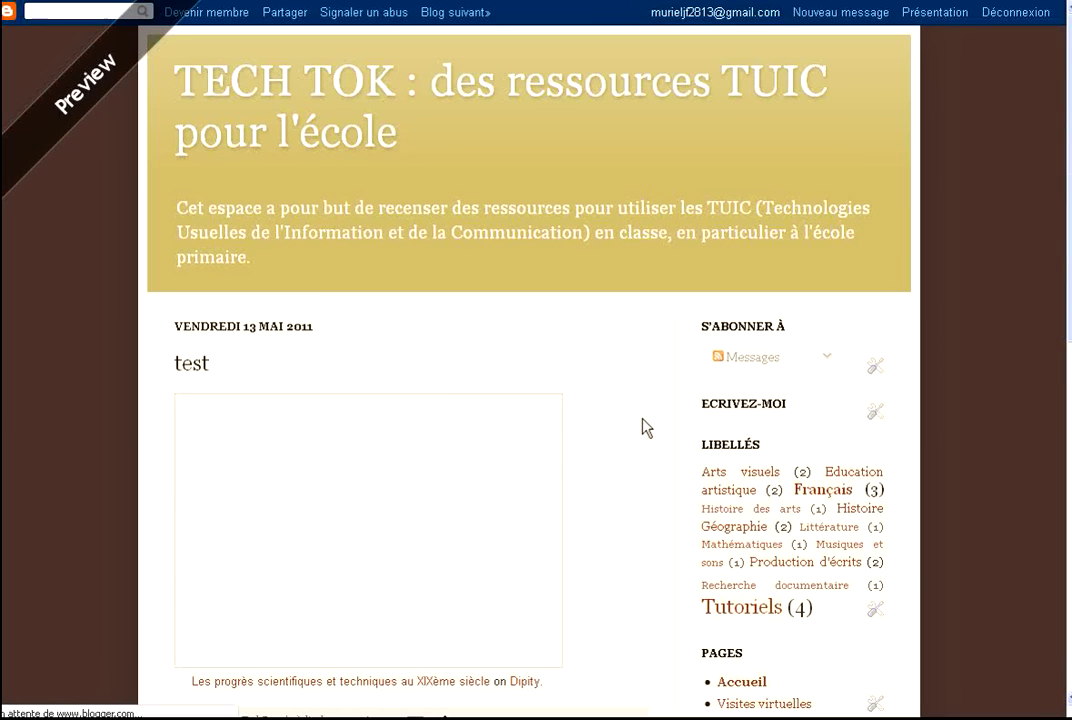
{"action": "scroll", "coordinate": [641, 426], "scroll_direction": "down", "scroll_amount": 4}
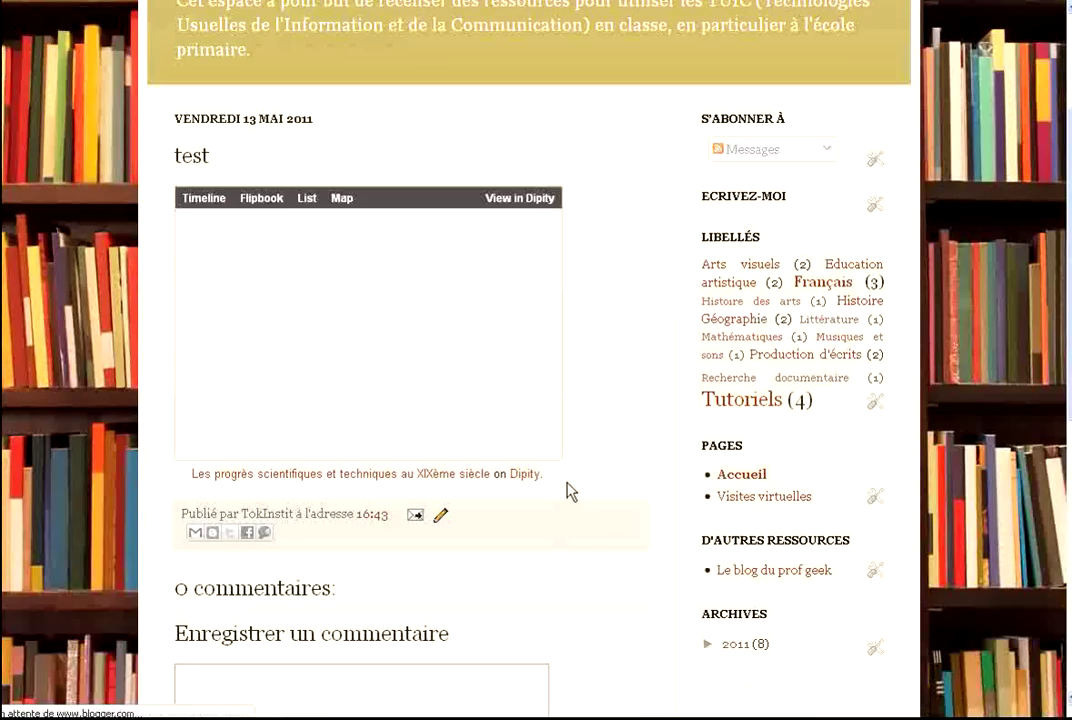